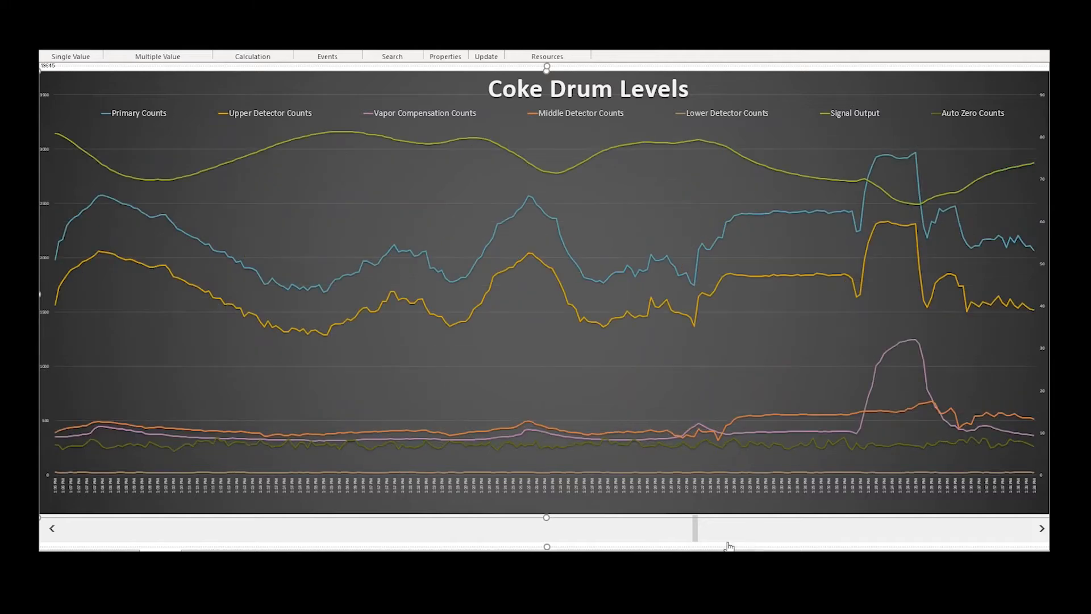
# - Scroll the Coke Drum Levels chart to an earlier time period
pyautogui.moveTo(693, 536); pyautogui.dragTo(383, 533)
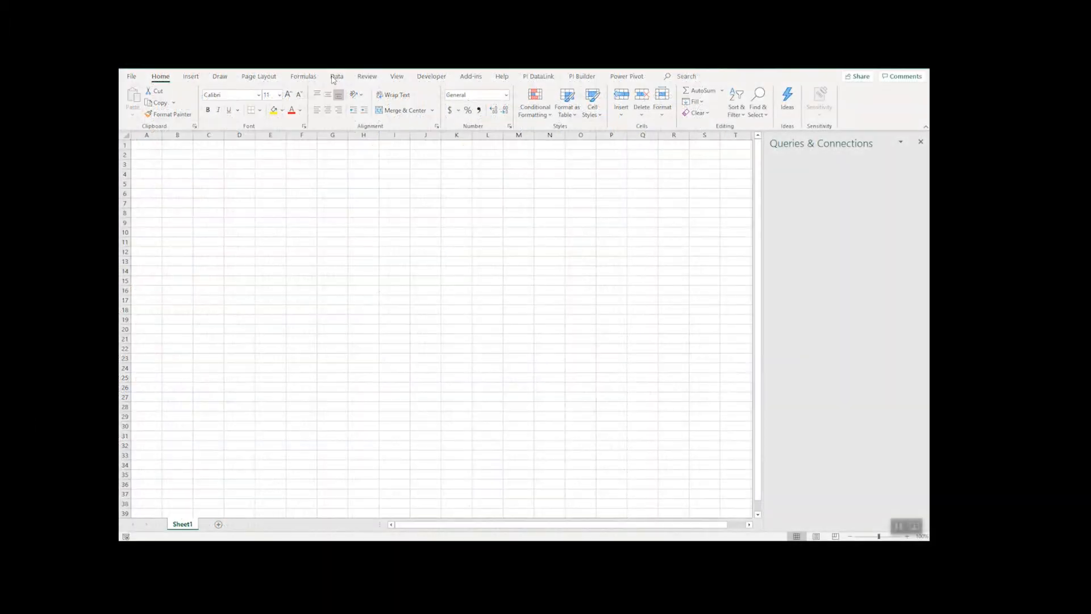
# - Import the DATA_LOG_Jan_2020 file as text data, showing all file types to find it
pyautogui.click(337, 77)
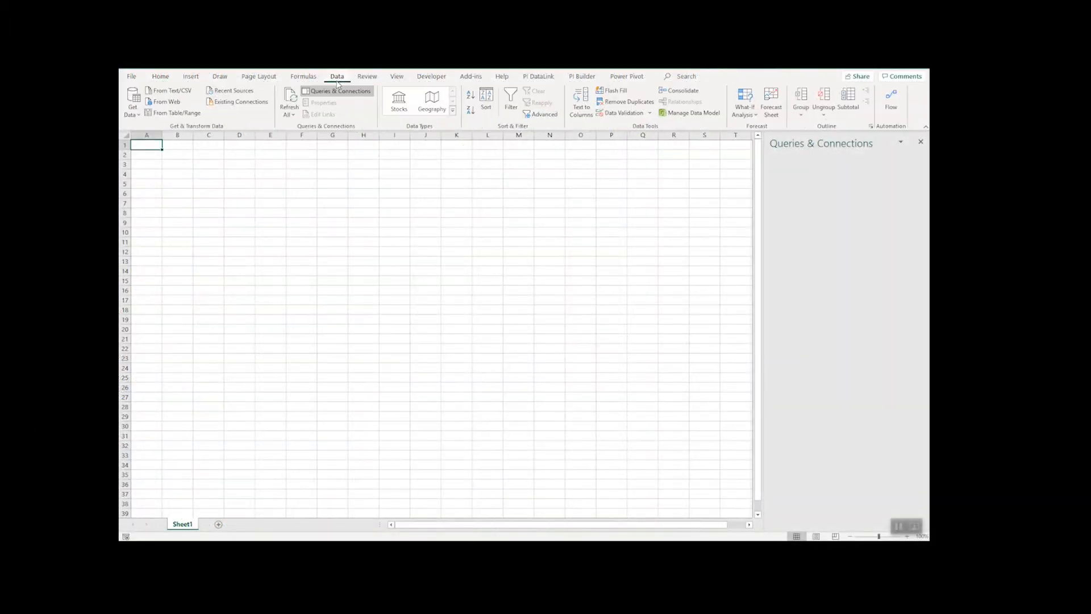
pyautogui.click(169, 90)
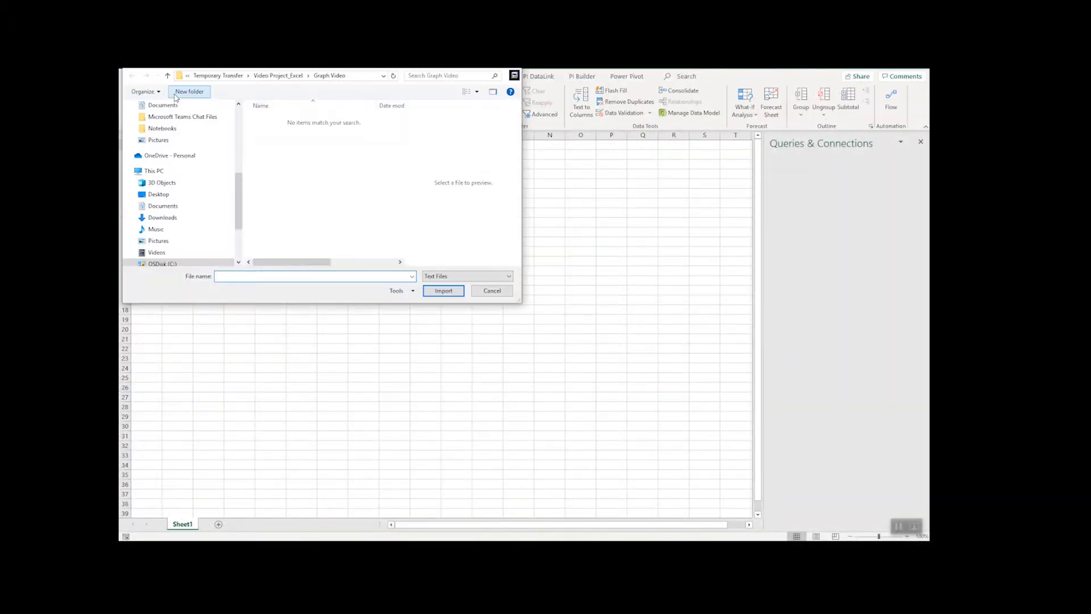
pyautogui.click(510, 276)
pyautogui.click(455, 291)
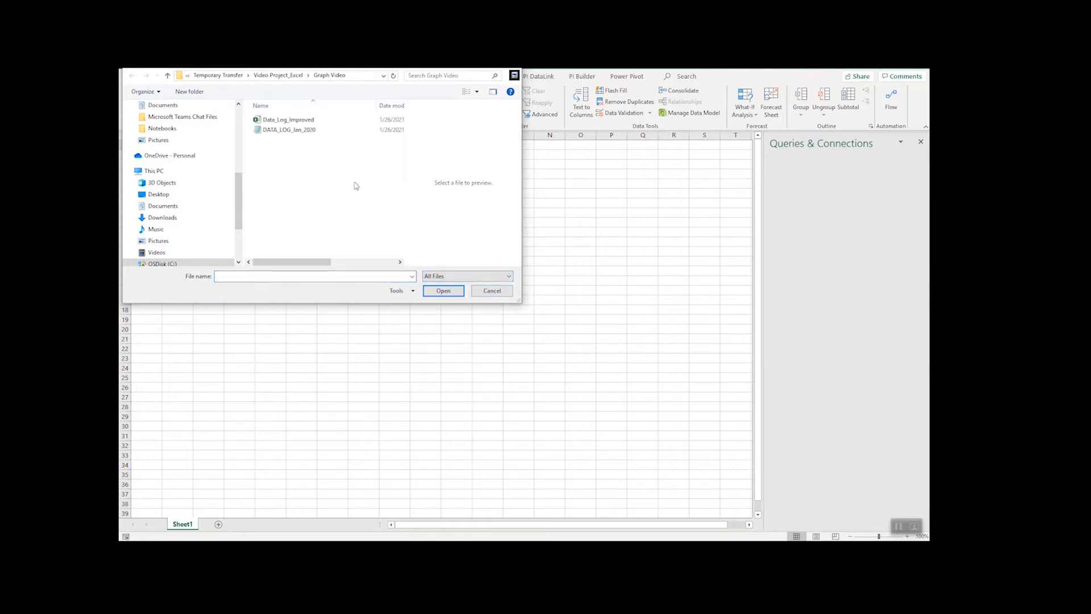
pyautogui.click(292, 131)
pyautogui.click(443, 291)
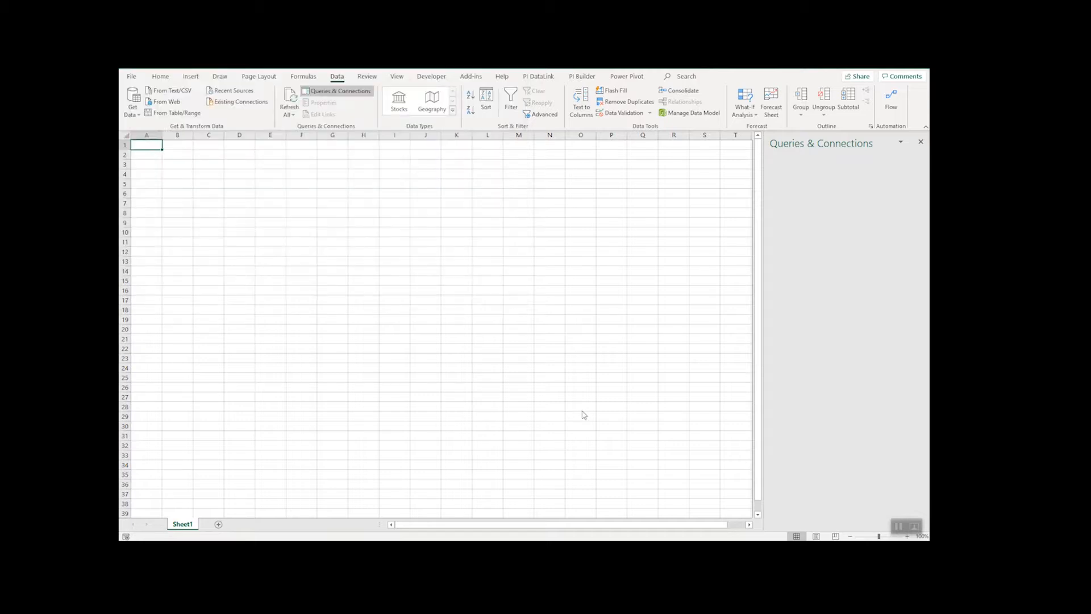
# - Set the import delimiter to Space and open the data for transformation
pyautogui.click(488, 181)
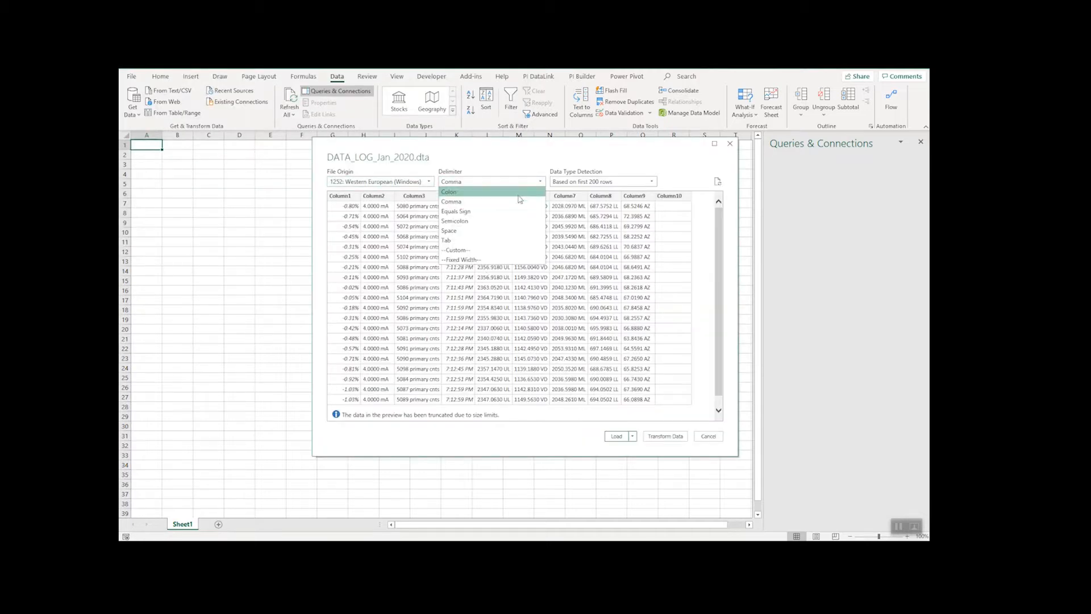
pyautogui.click(503, 233)
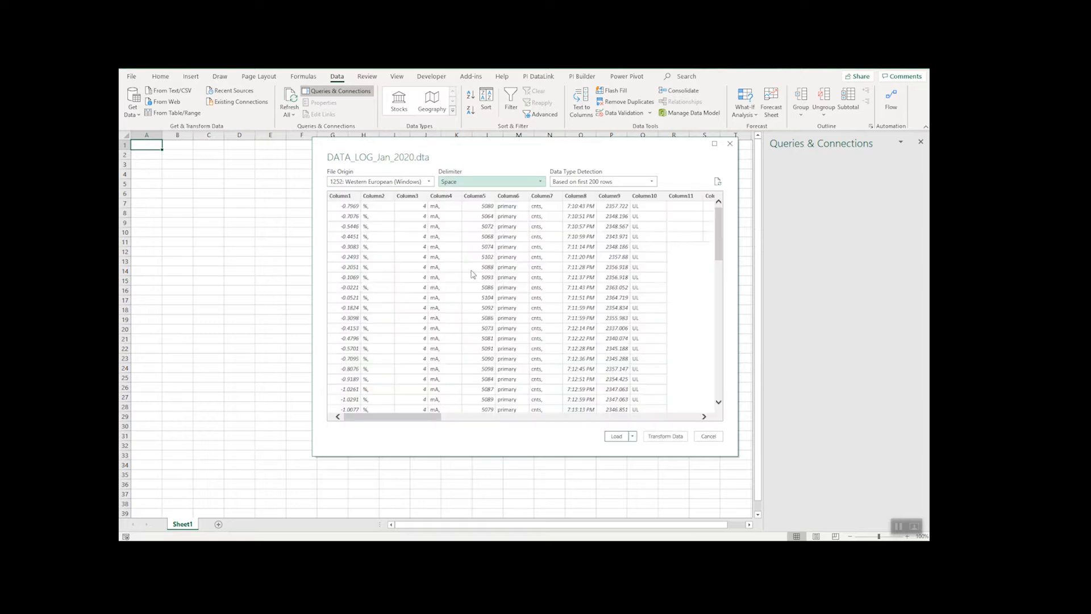
pyautogui.click(632, 436)
pyautogui.click(665, 436)
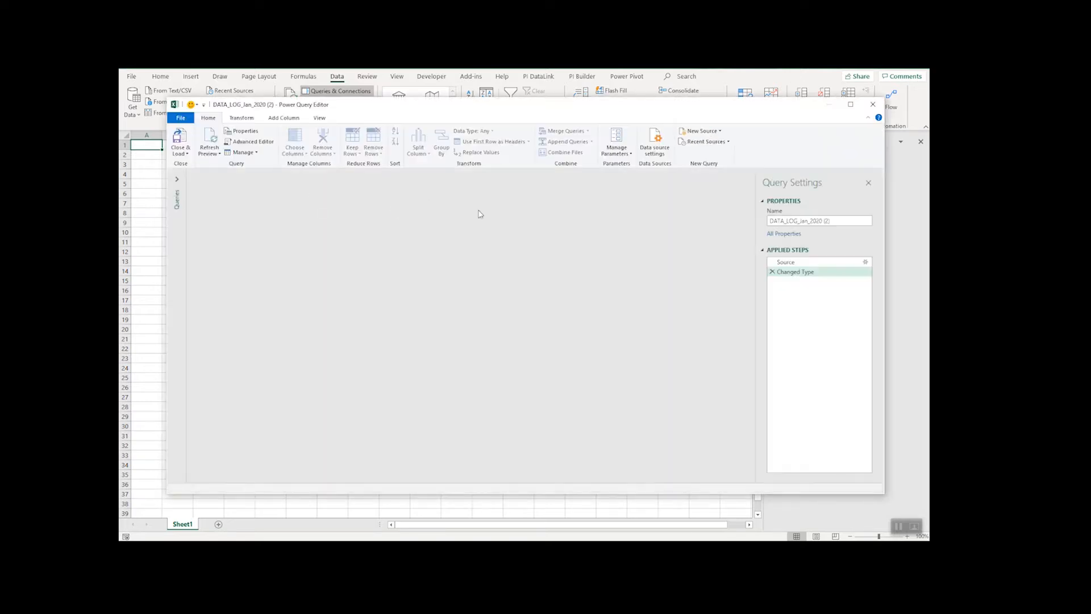
# - Remove Column11 through Column14 from the query
pyautogui.hscroll(10, 405, 187)
pyautogui.click(405, 180)
pyautogui.keyDown('shift'); pyautogui.click(627, 182); pyautogui.keyUp('shift')
pyautogui.rightClick(627, 182)
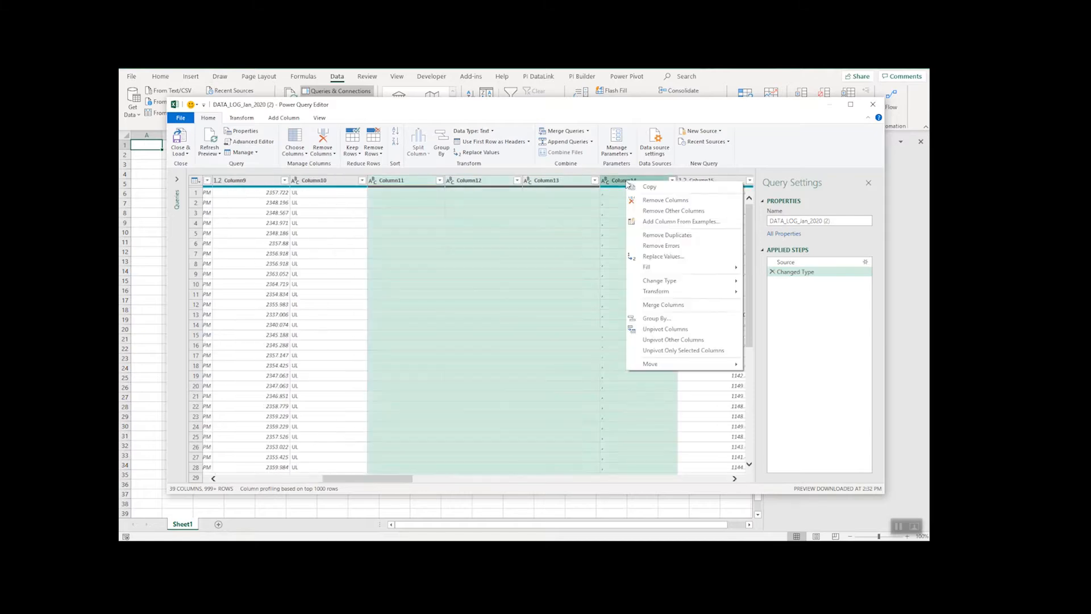
pyautogui.click(661, 200)
# - Remove the remaining empty filler columns between Column15 and Column33 from the query
pyautogui.moveTo(397, 478); pyautogui.dragTo(449, 479)
pyautogui.click(295, 181)
pyautogui.keyDown('shift'); pyautogui.click(524, 182); pyautogui.keyUp('shift')
pyautogui.rightClick(525, 181)
pyautogui.click(559, 201)
# - Remove Column35 through Column39 and load the cleaned query into the workbook
pyautogui.click(395, 181)
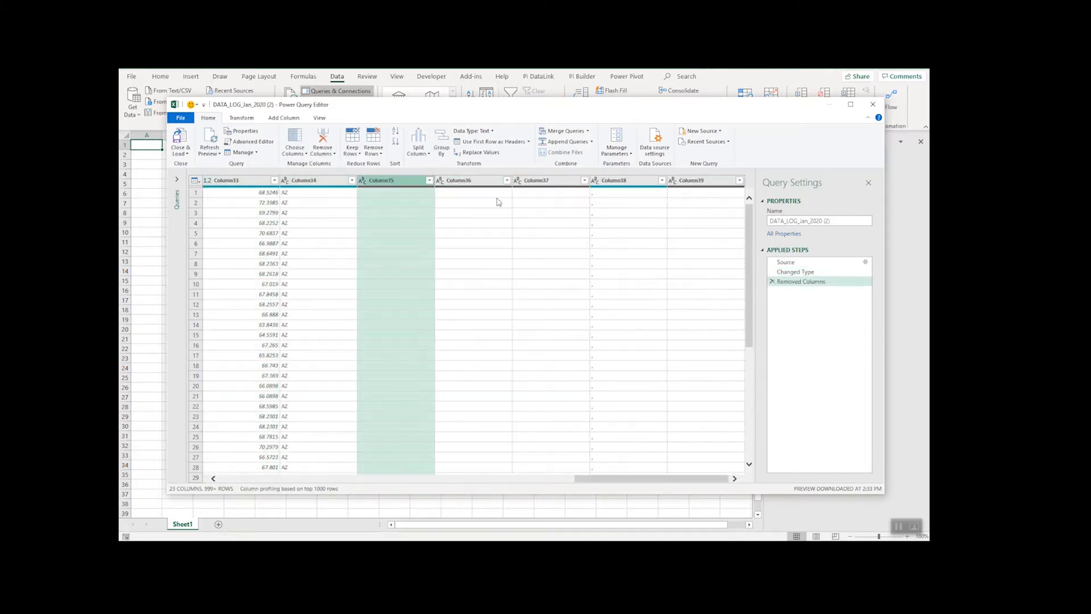
pyautogui.keyDown('shift'); pyautogui.click(691, 181); pyautogui.keyUp('shift')
pyautogui.rightClick(691, 180)
pyautogui.click(717, 200)
pyautogui.moveTo(695, 479)
pyautogui.mouseDown()
pyautogui.moveTo(452, 467)
pyautogui.moveTo(360, 476)
pyautogui.mouseUp()
pyautogui.click(180, 153)
# - Highlight the numeric data columns A, E, I, K, M, O and Q of the imported table on Sheet3
pyautogui.click(160, 164)
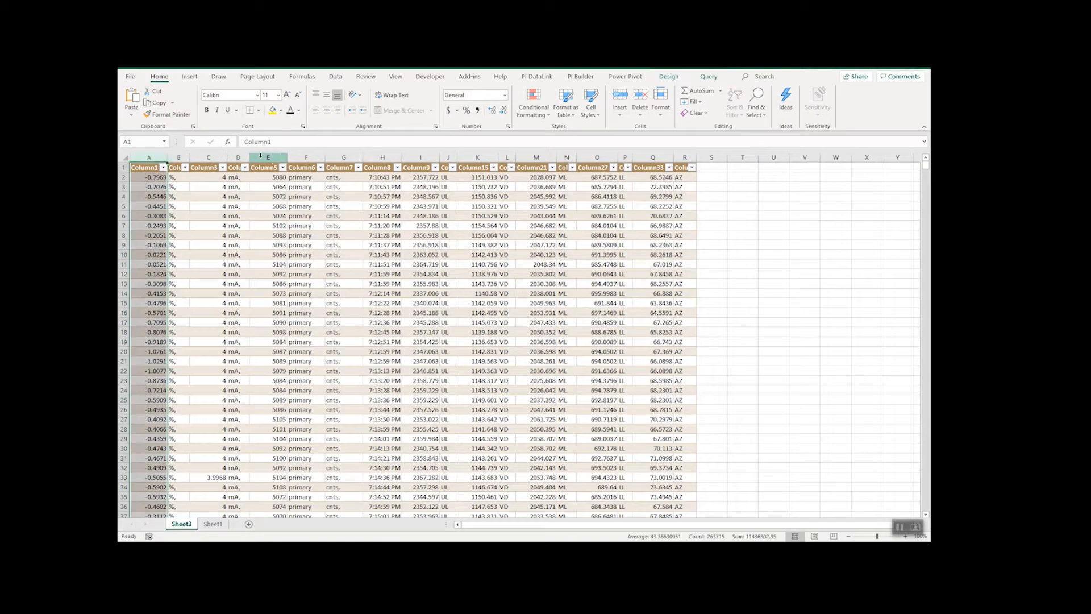
pyautogui.keyDown('ctrl'); pyautogui.click(262, 157); pyautogui.keyUp('ctrl')
pyautogui.keyDown('ctrl'); pyautogui.click(431, 157); pyautogui.keyUp('ctrl')
pyautogui.keyDown('ctrl'); pyautogui.click(480, 157); pyautogui.keyUp('ctrl')
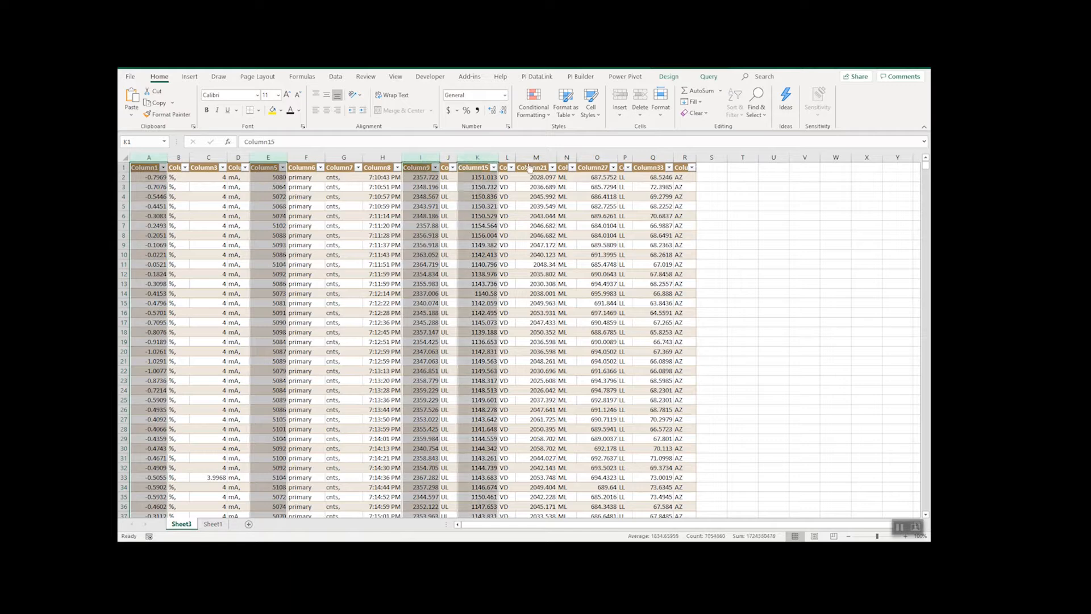
pyautogui.keyDown('ctrl'); pyautogui.click(540, 157); pyautogui.keyUp('ctrl')
pyautogui.keyDown('ctrl'); pyautogui.click(606, 157); pyautogui.keyUp('ctrl')
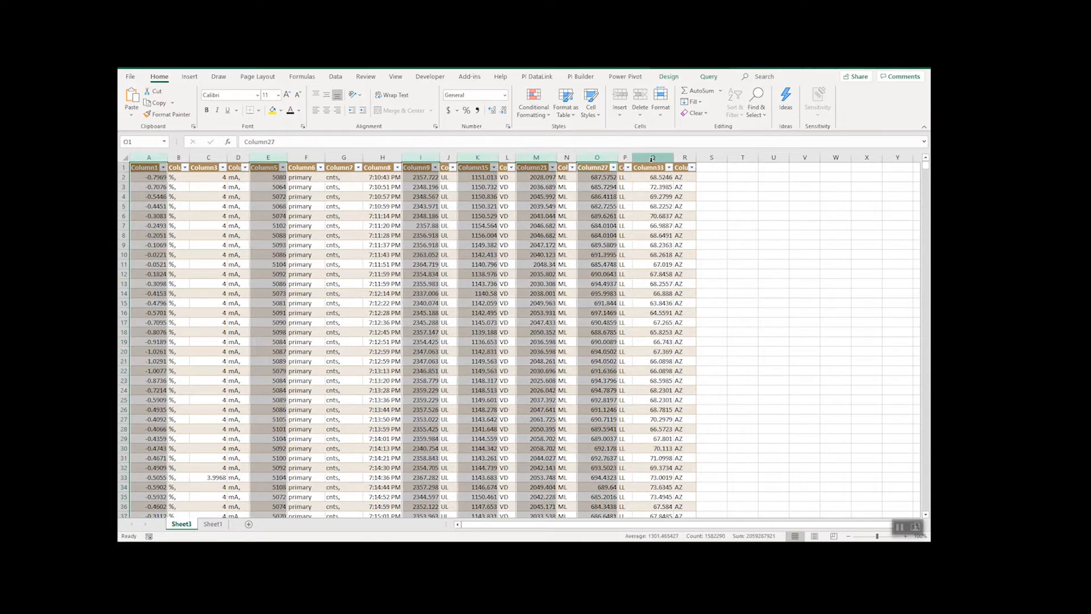
pyautogui.keyDown('ctrl'); pyautogui.click(652, 157); pyautogui.keyUp('ctrl')
# - Enter 1 in cell A1 of Sheet1
pyautogui.click(214, 524)
pyautogui.click(159, 165)
pyautogui.click(147, 165)
pyautogui.write('1')
pyautogui.press('Return')
# - Start an OFFSET function in A2 of Sheet1 with the first Column1 value, Sheet3 cell A2, as its reference
pyautogui.click(239, 143)
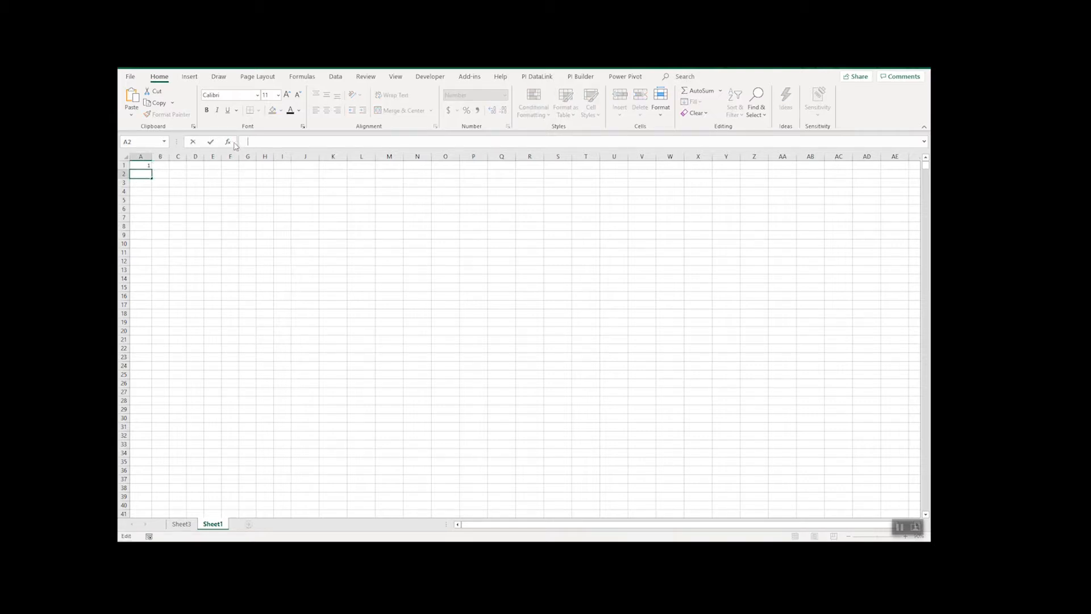
pyautogui.click(228, 141)
pyautogui.doubleClick(369, 339)
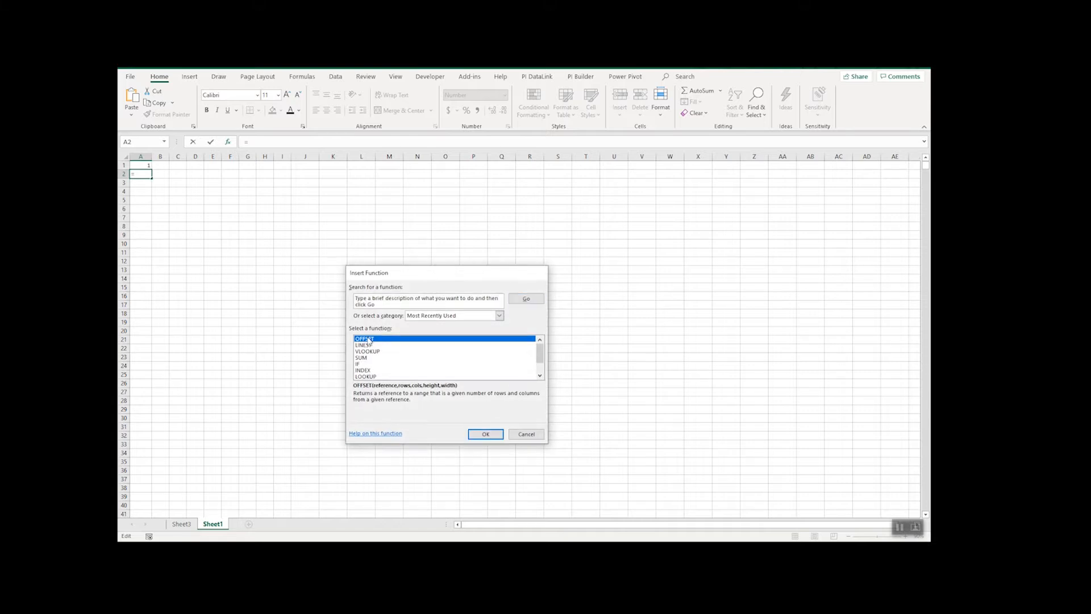
pyautogui.click(461, 305)
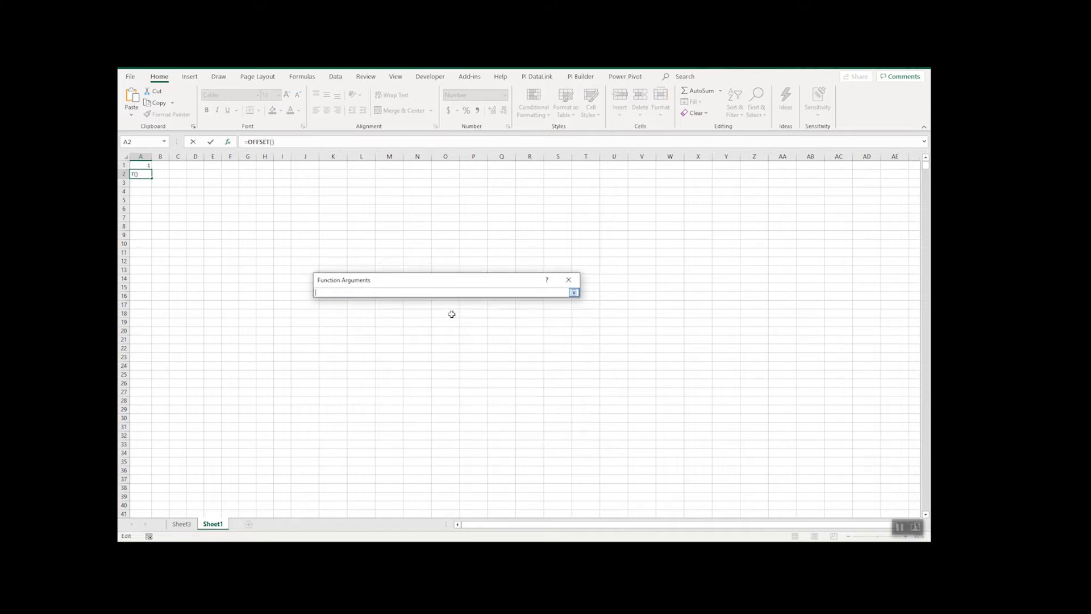
pyautogui.click(182, 523)
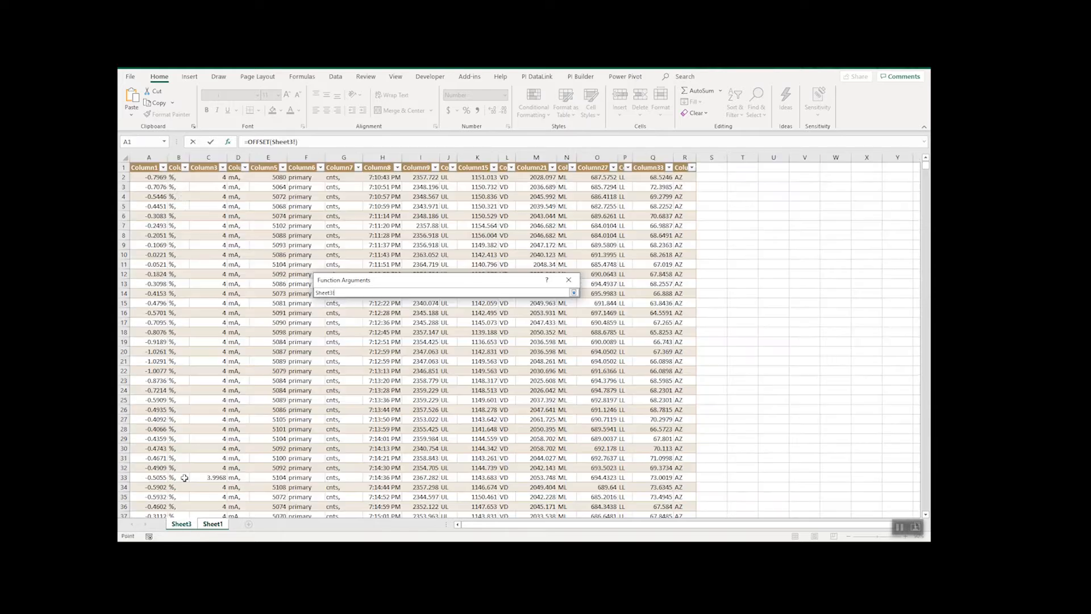
pyautogui.click(149, 180)
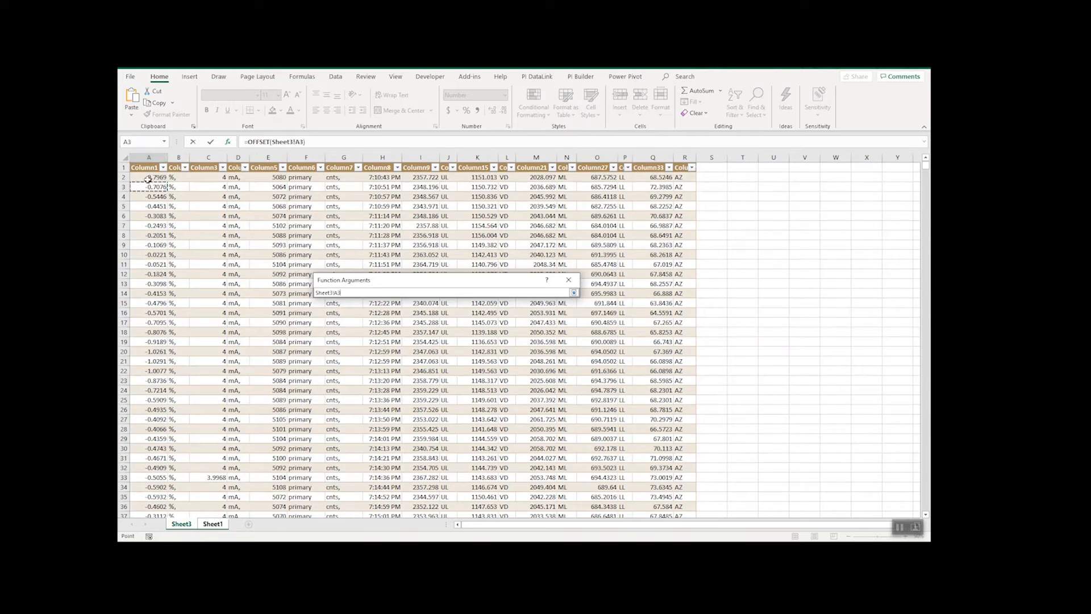
pyautogui.press('Return')
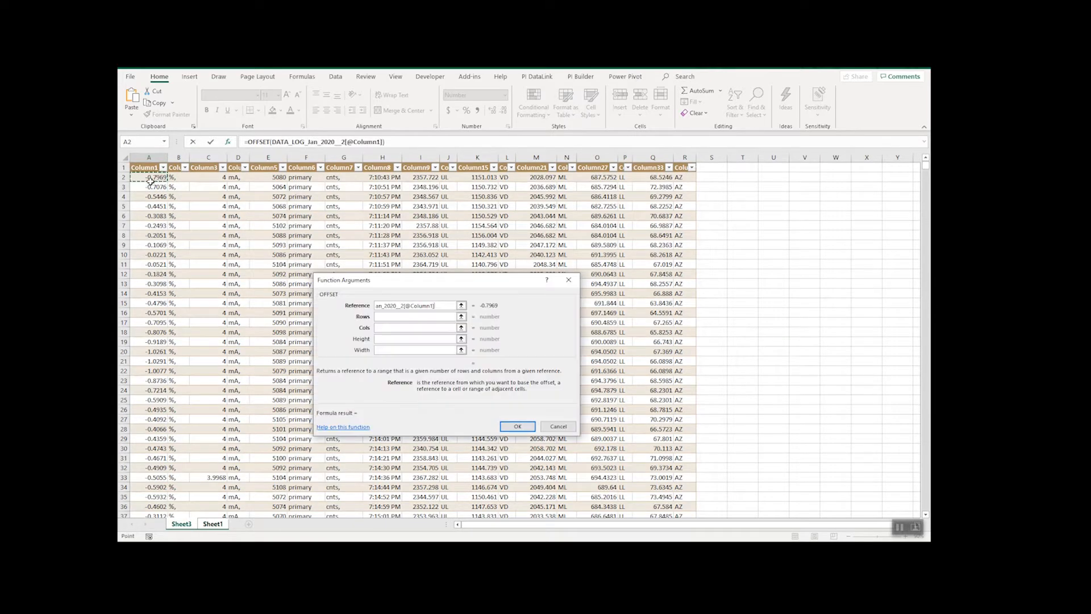
# - Complete the OFFSET function in A2 with cell A1 as the rows argument and 0 as the columns argument
pyautogui.click(461, 316)
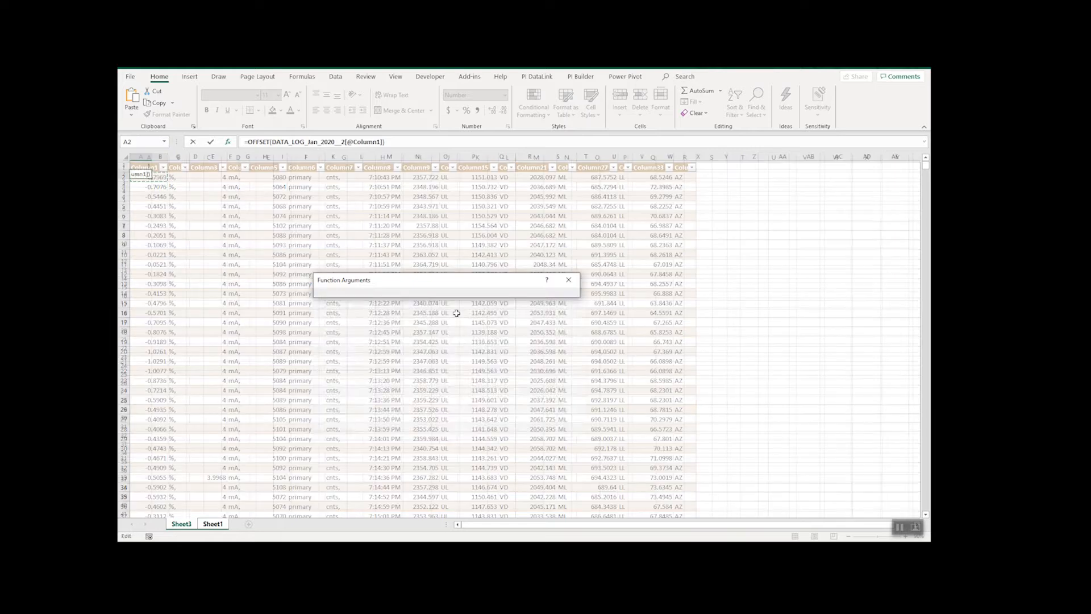
pyautogui.click(139, 166)
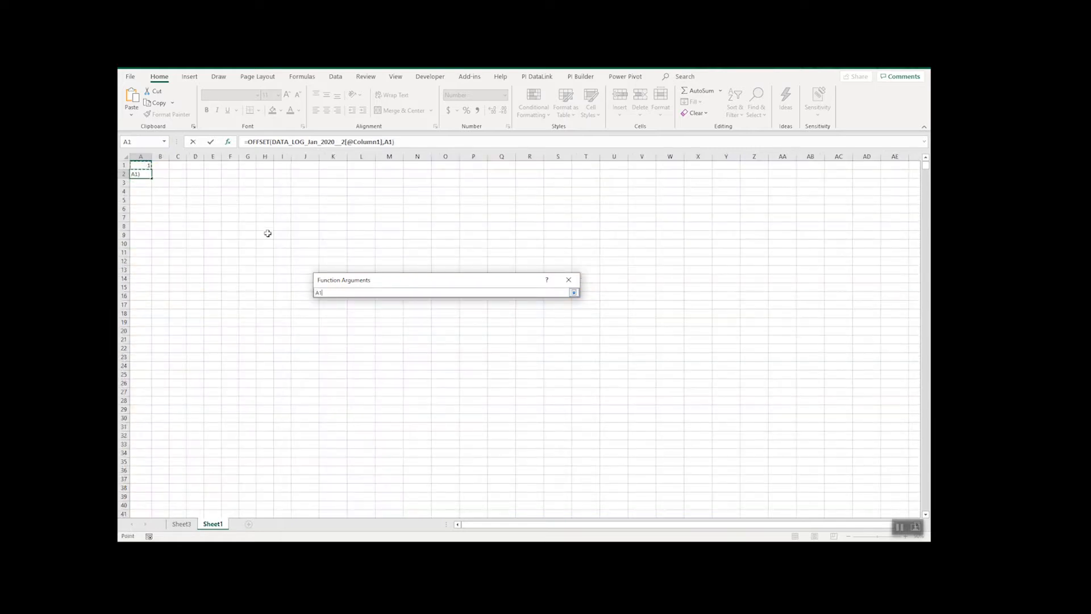
pyautogui.press('Return')
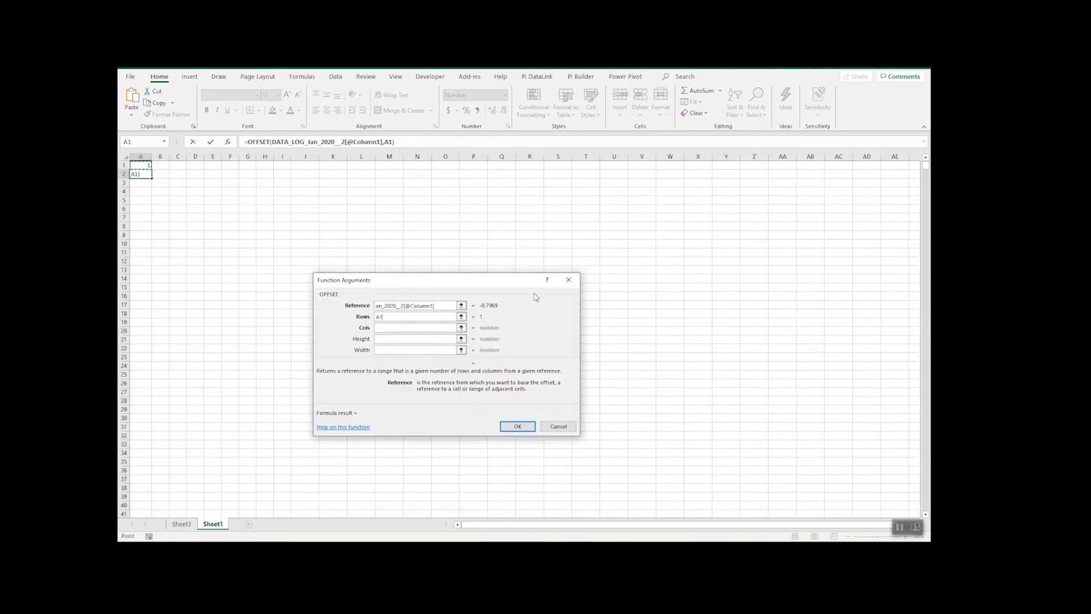
pyautogui.click(441, 329)
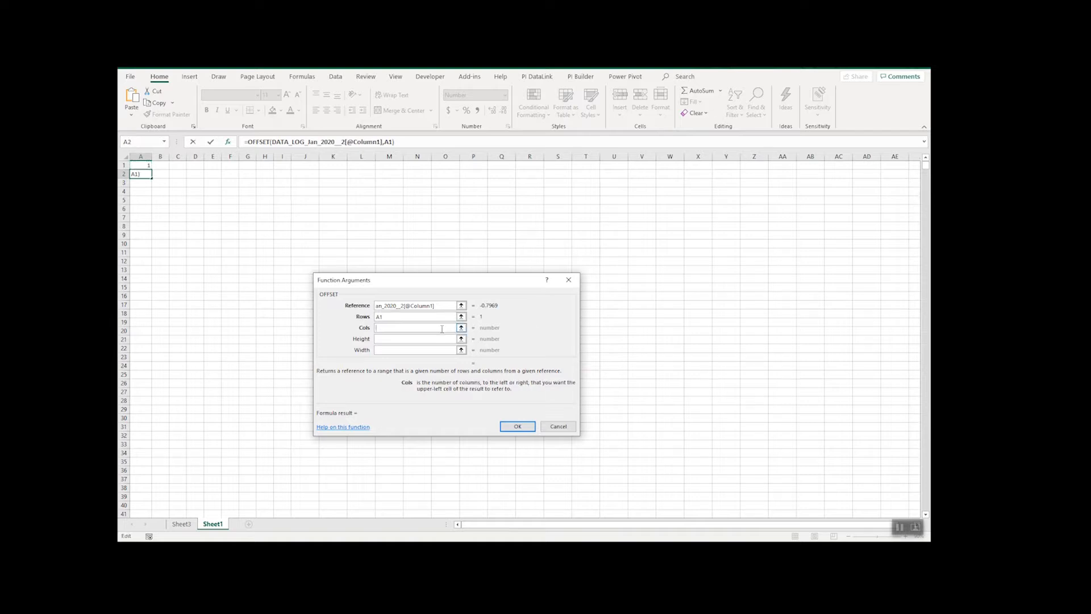
pyautogui.write('0')
pyautogui.press('Return')
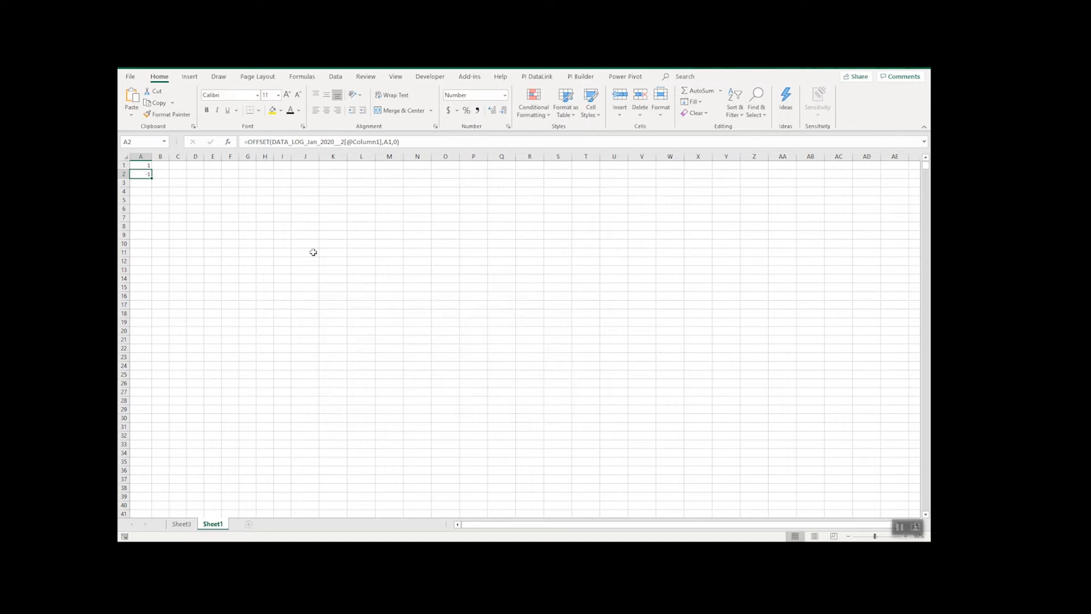
# - Make the A1 reference in the A2 formula absolute as $A$1
pyautogui.click(145, 168)
pyautogui.click(145, 171)
pyautogui.click(391, 141)
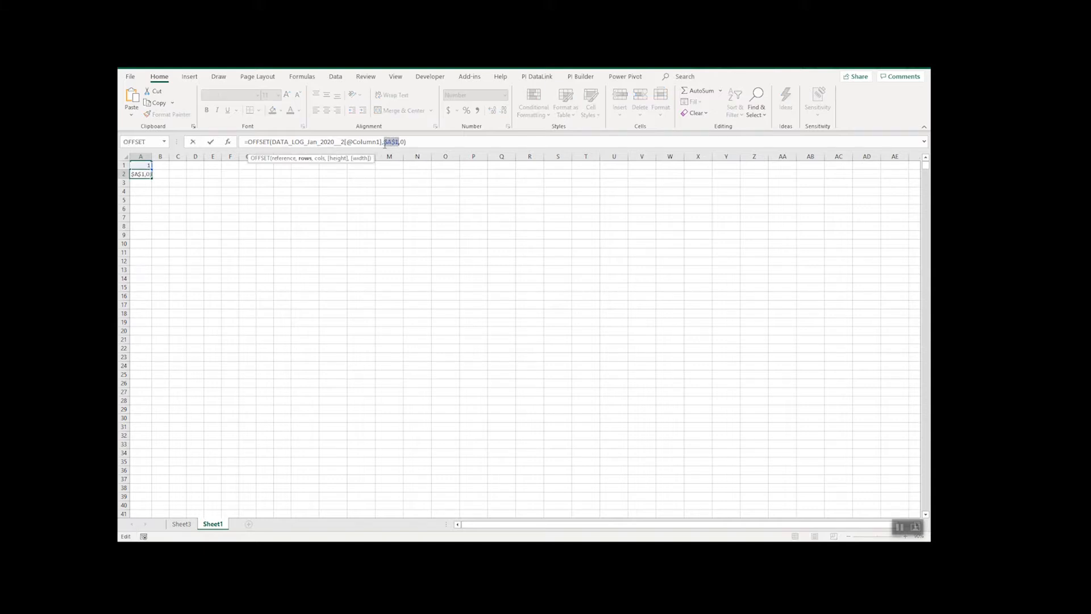
pyautogui.press('Return')
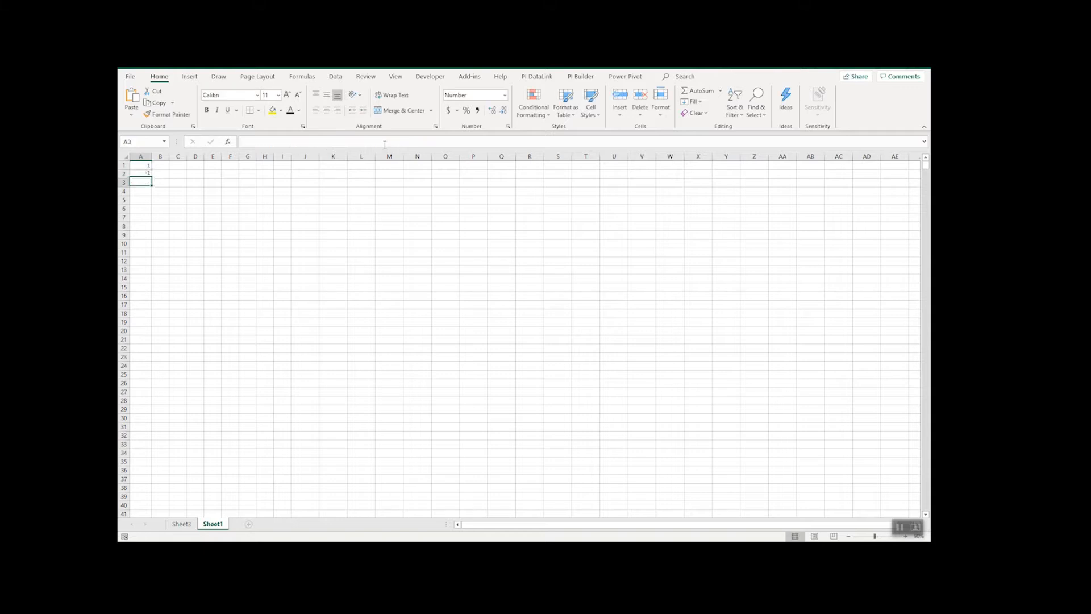
# - Start an OFFSET function in B2 with the first Column5 value, Sheet3 cell E2, as its reference
pyautogui.click(164, 176)
pyautogui.click(228, 142)
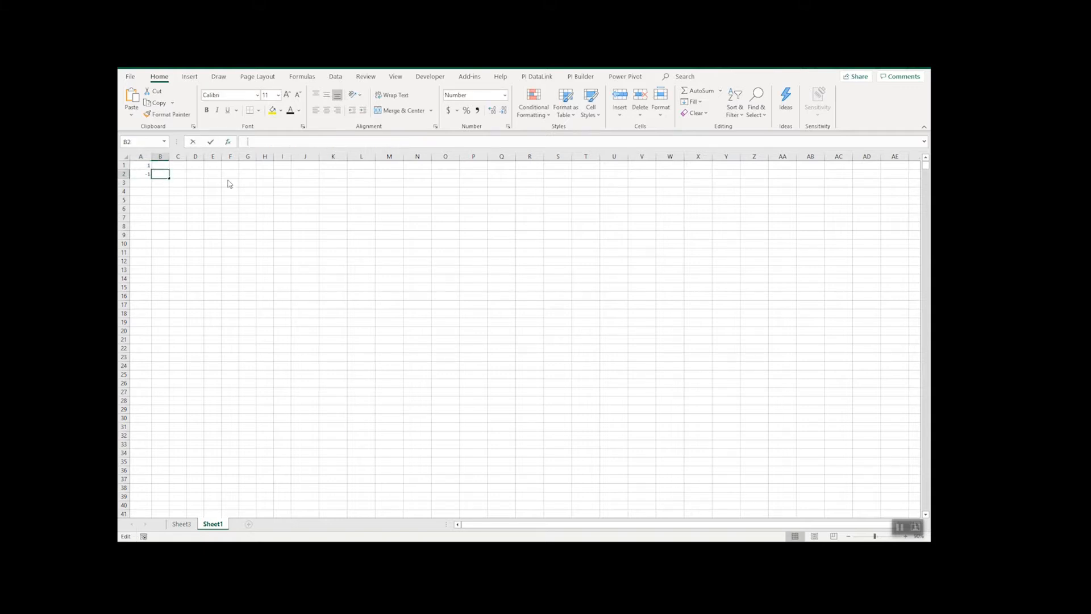
pyautogui.doubleClick(408, 341)
pyautogui.click(460, 305)
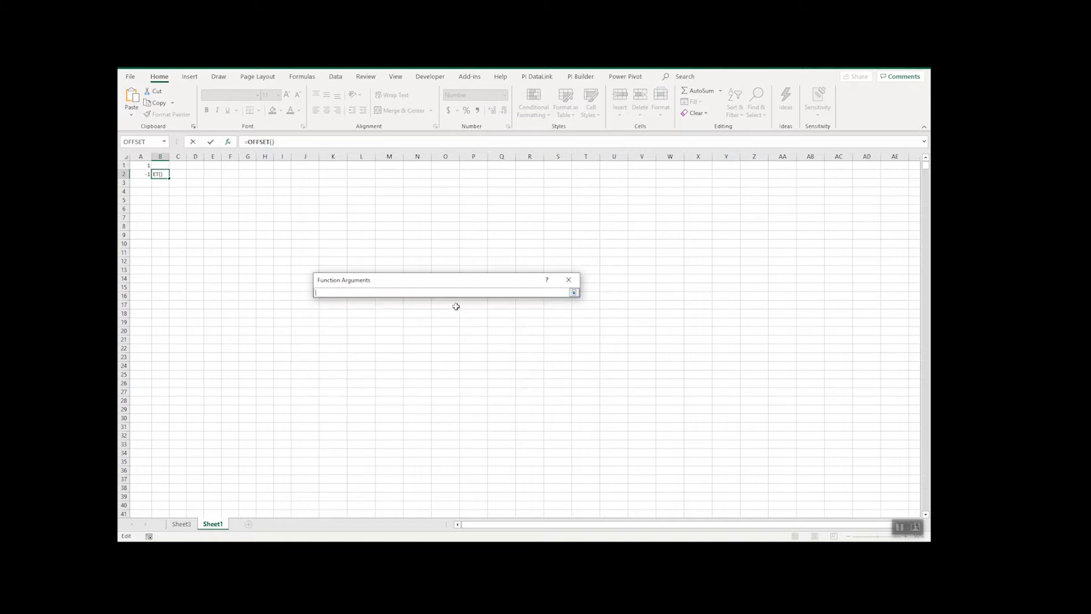
pyautogui.click(181, 523)
pyautogui.click(264, 176)
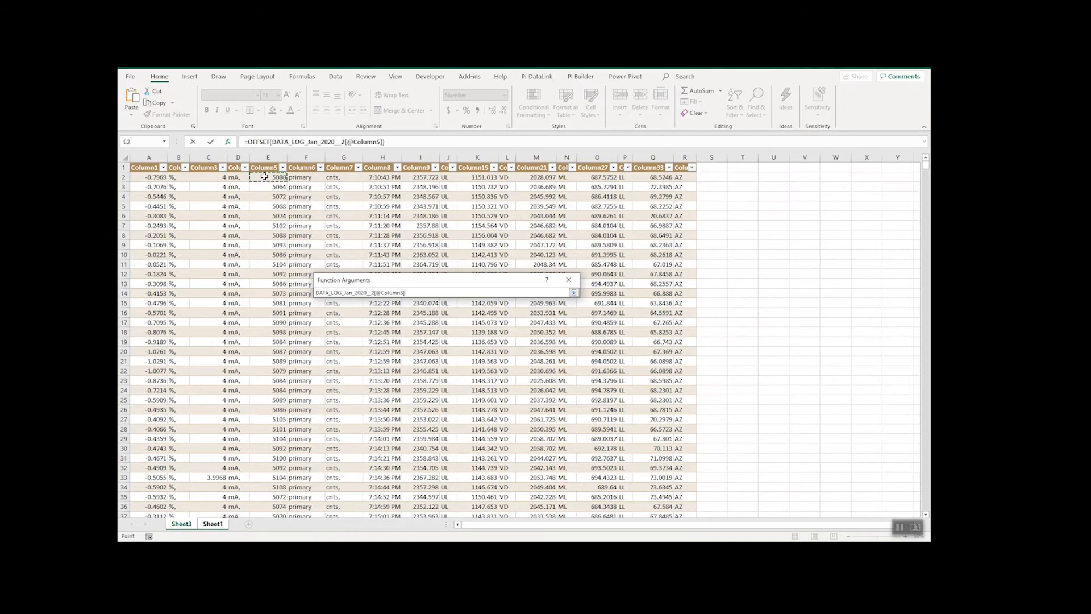
pyautogui.press('Return')
# - Complete the OFFSET function in B2 with cell A1 as rows and 0 as columns
pyautogui.click(460, 318)
pyautogui.click(141, 164)
pyautogui.press('Return')
pyautogui.press('Tab')
pyautogui.write('0')
pyautogui.press('Return')
# - Lock the A1 reference in the B2 formula as an absolute reference
pyautogui.click(395, 142)
pyautogui.press('F4')
pyautogui.press('Return')
# - Start an OFFSET function in C2 with the first Column9 value on Sheet3 as its reference
pyautogui.click(182, 174)
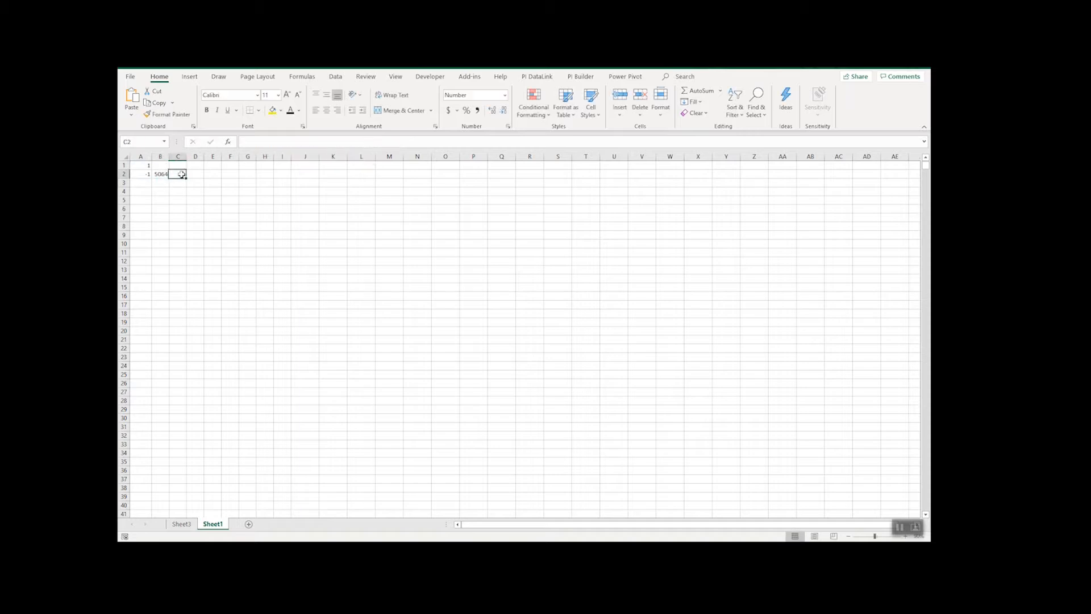
pyautogui.click(227, 143)
pyautogui.doubleClick(372, 340)
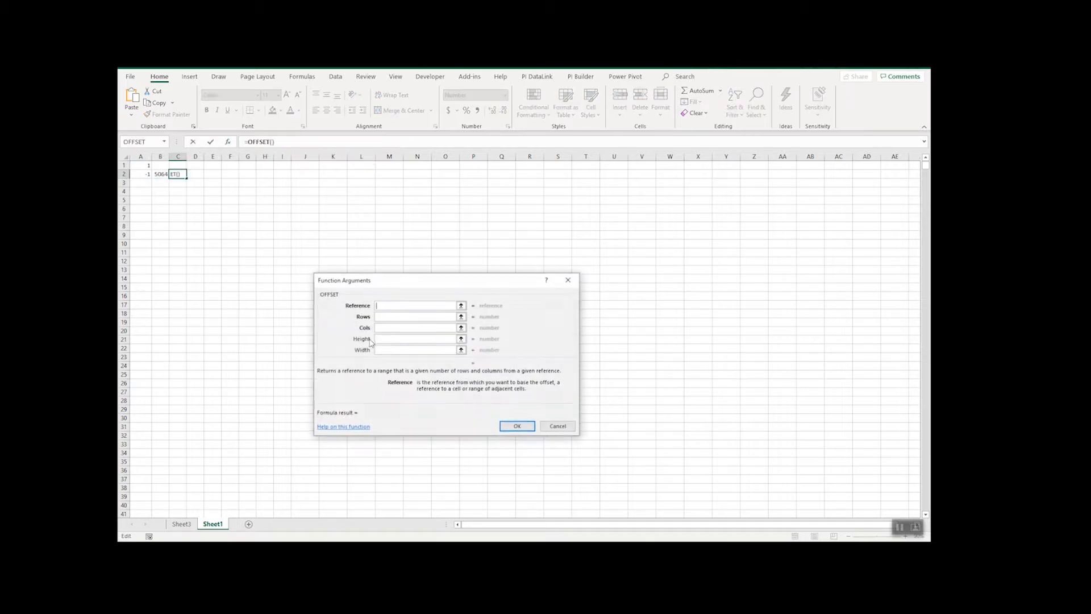
pyautogui.click(457, 304)
pyautogui.click(191, 521)
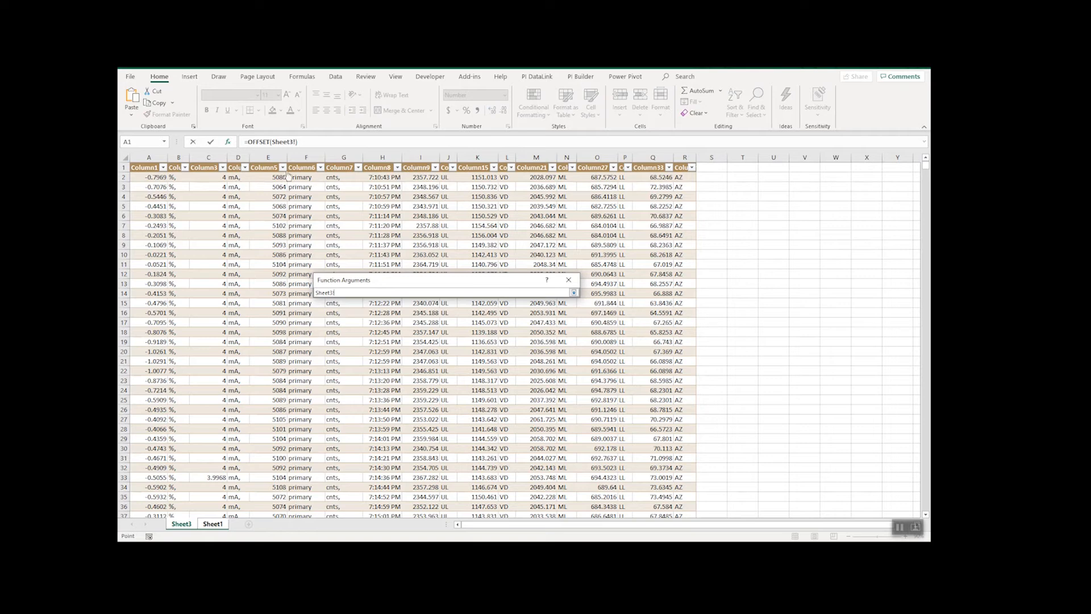
pyautogui.click(413, 178)
pyautogui.press('Return')
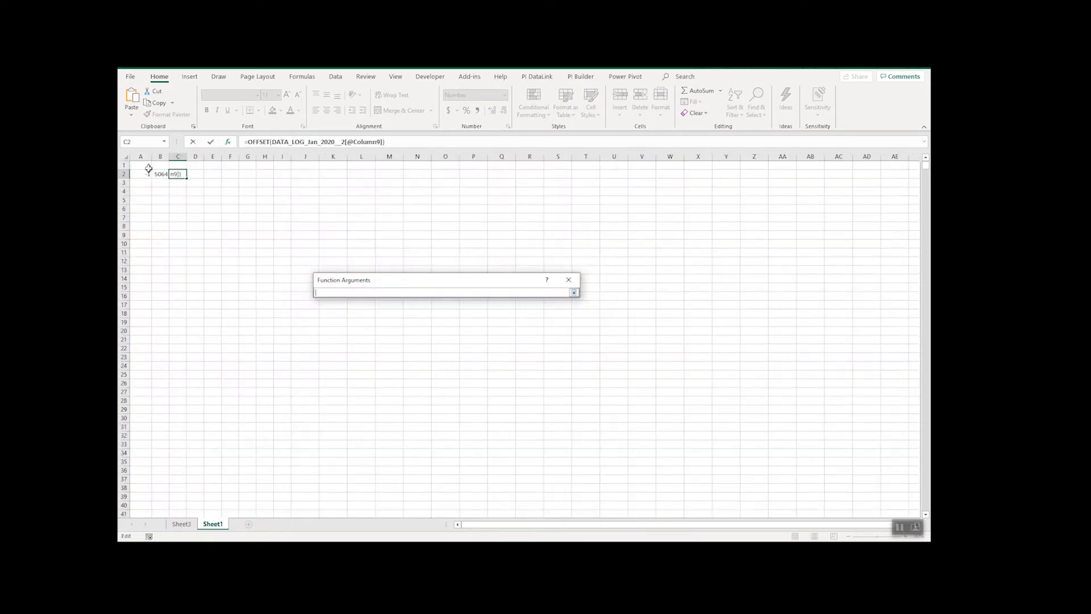
# - Complete the OFFSET function in C2 with absolute cell $A$1 as rows and 0 as columns
pyautogui.click(147, 166)
pyautogui.click(376, 329)
pyautogui.write('0')
pyautogui.press('Return')
pyautogui.press('Return')
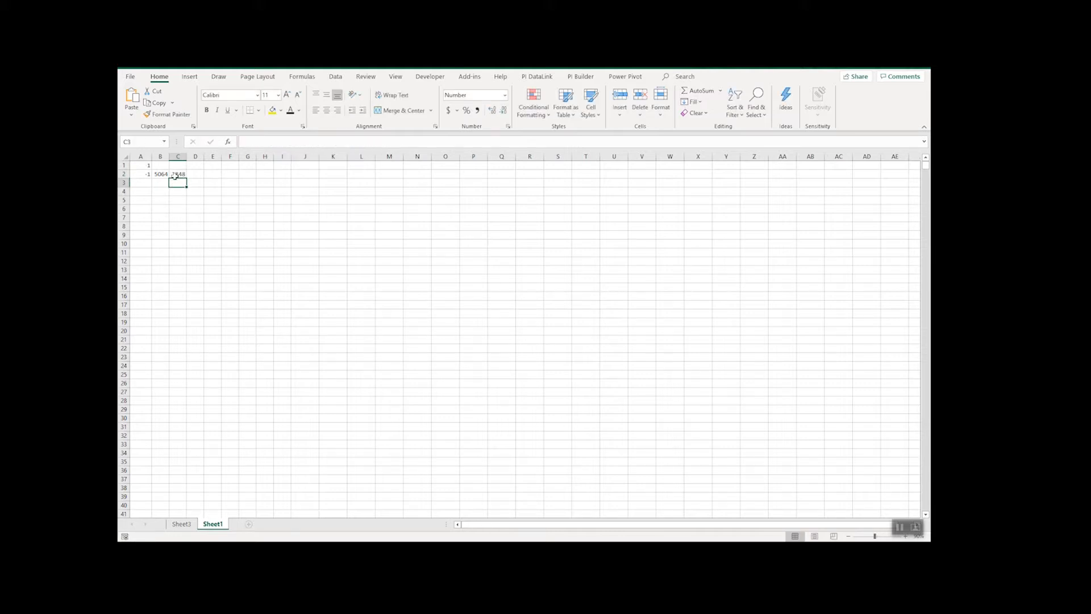
# - Fill the OFFSET formulas in row 2 across to column G and select D2 to check its formula
pyautogui.click(189, 174)
pyautogui.moveTo(146, 176); pyautogui.dragTo(251, 182)
pyautogui.click(228, 208)
pyautogui.click(193, 177)
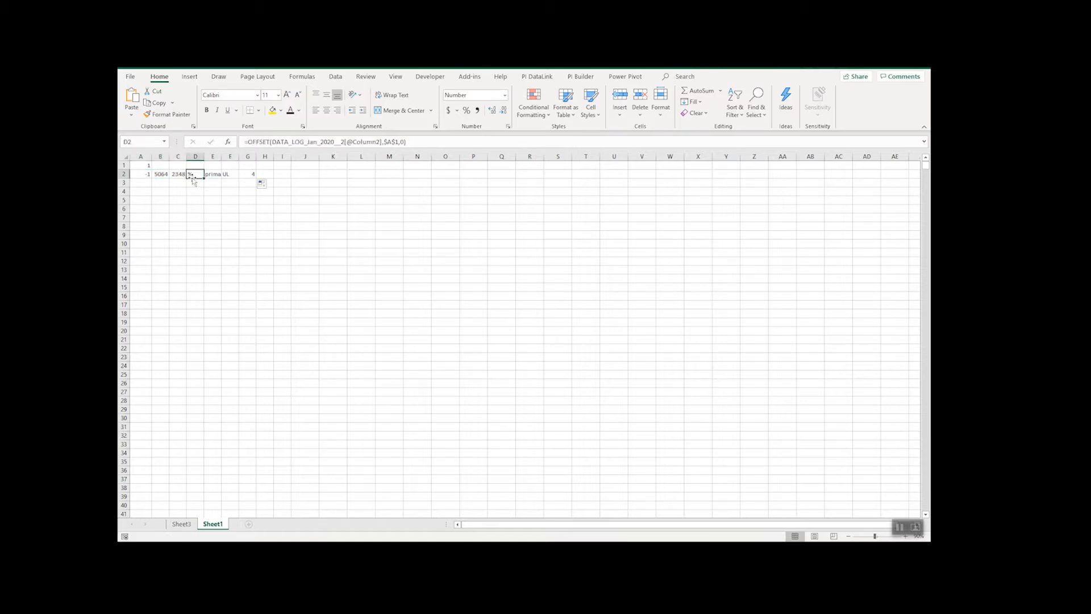
# - Examine the table headers on Sheet3 to identify which measurement columns the remaining OFFSET formulas should reference
pyautogui.click(182, 524)
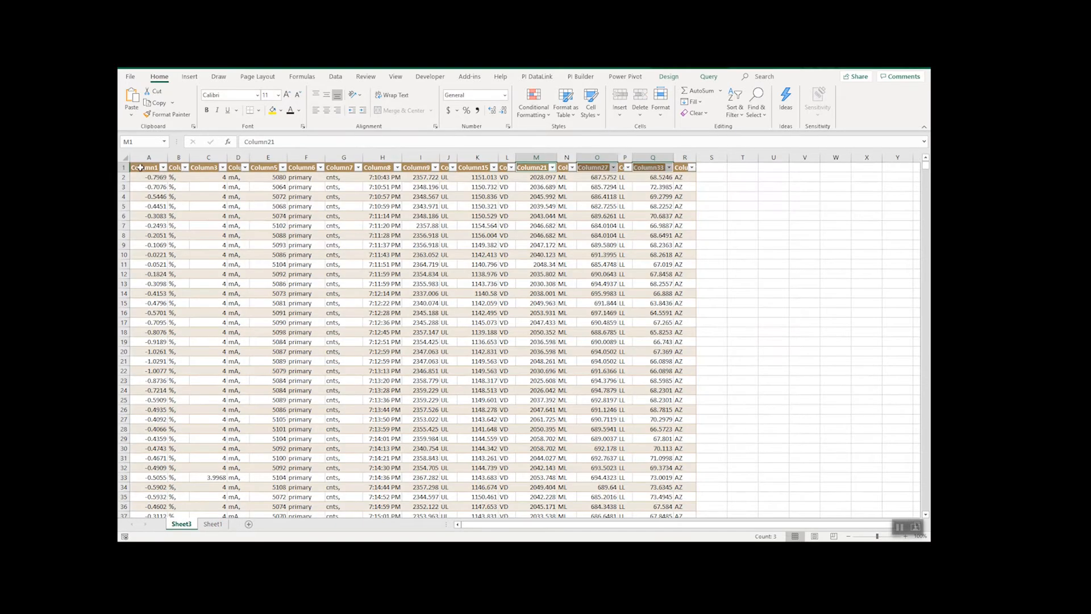
pyautogui.click(140, 167)
pyautogui.click(258, 168)
pyautogui.click(417, 167)
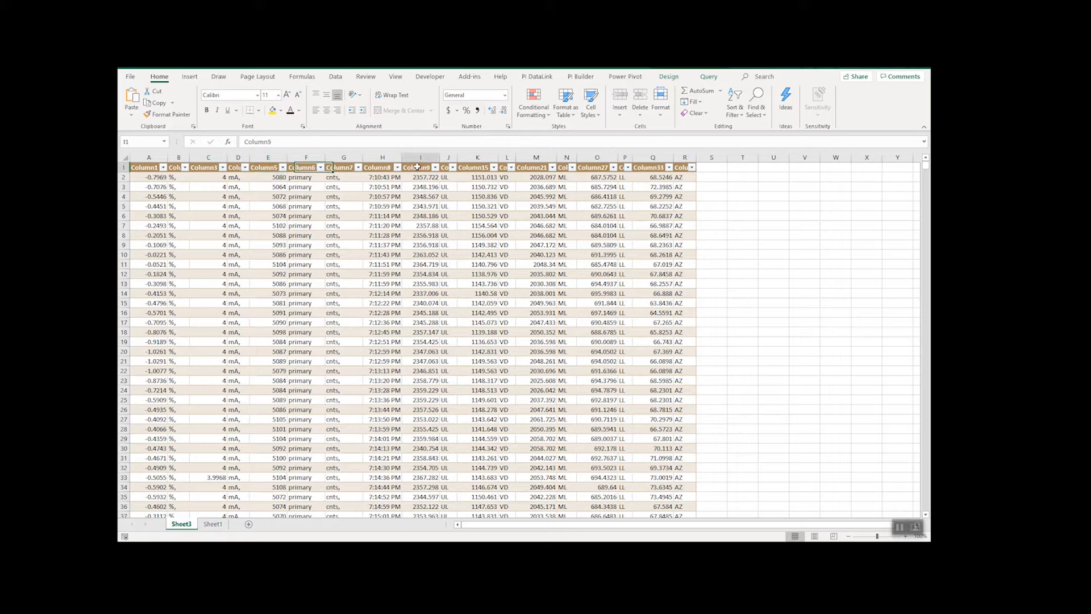
pyautogui.click(476, 167)
pyautogui.click(535, 164)
pyautogui.click(541, 166)
pyautogui.click(475, 164)
pyautogui.click(478, 167)
pyautogui.keyDown('ctrl'); pyautogui.click(540, 168); pyautogui.keyUp('ctrl')
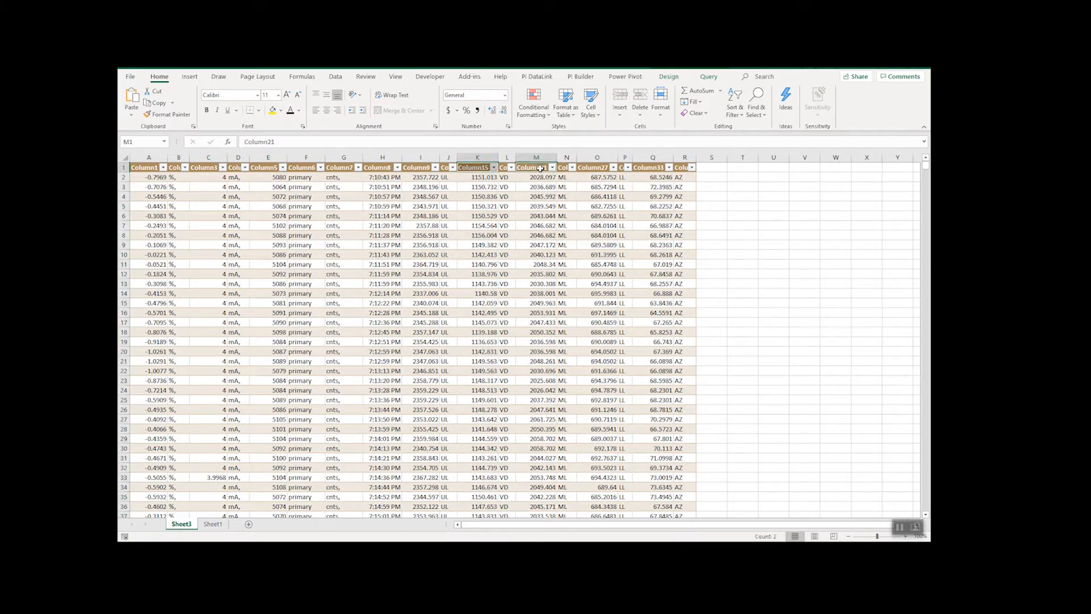
pyautogui.keyDown('ctrl'); pyautogui.click(594, 169); pyautogui.keyUp('ctrl')
pyautogui.keyDown('ctrl'); pyautogui.click(652, 167); pyautogui.keyUp('ctrl')
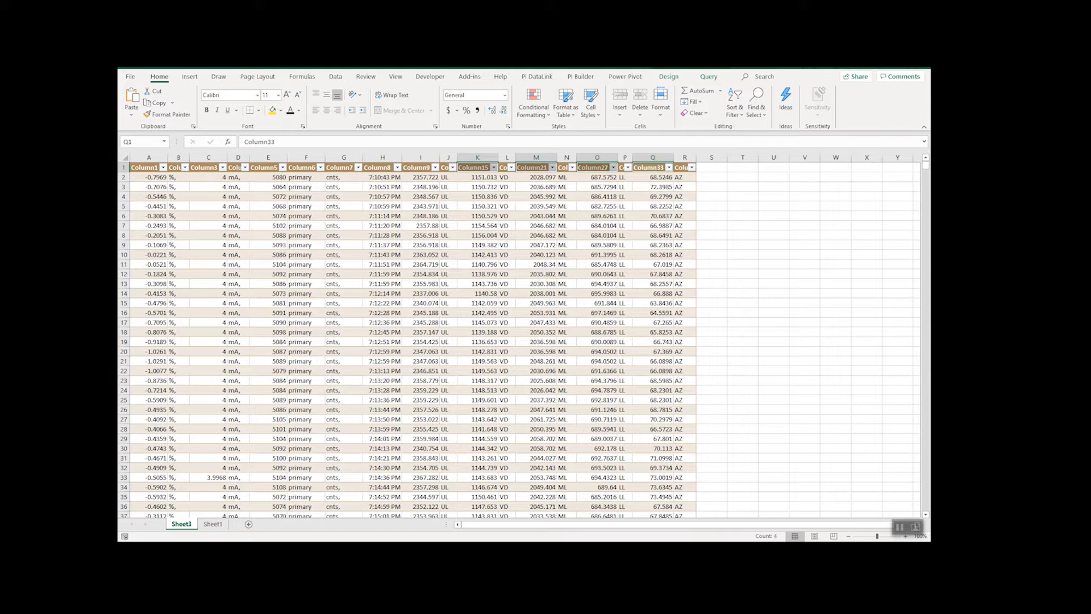
# - Change the OFFSET reference in cell D2 of Sheet1 to Column15
pyautogui.click(213, 524)
pyautogui.click(194, 175)
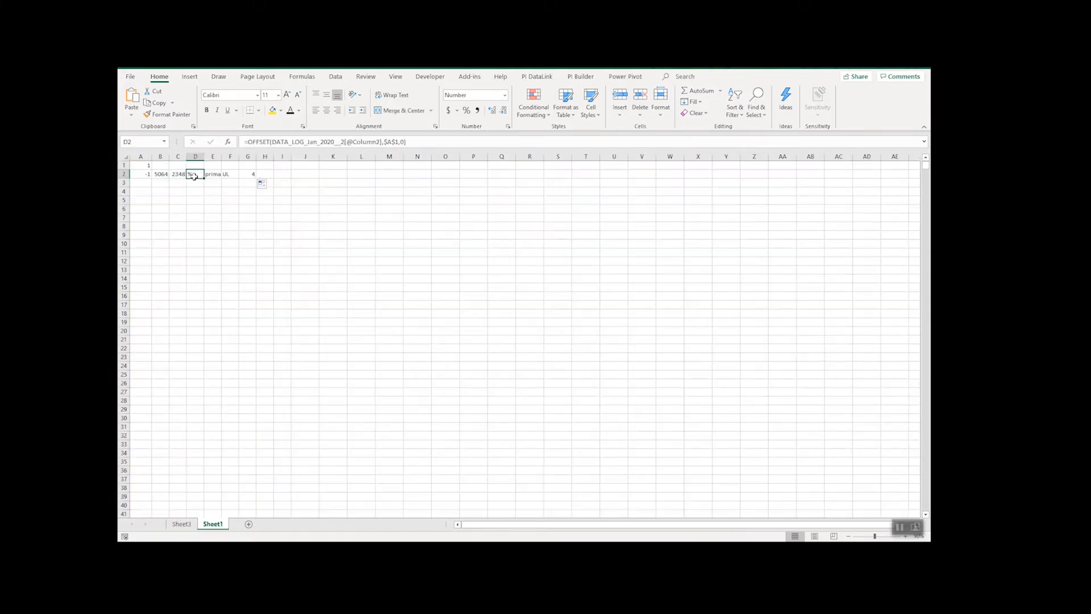
pyautogui.click(378, 143)
pyautogui.press('BackSpace')
pyautogui.write('15')
pyautogui.press('Return')
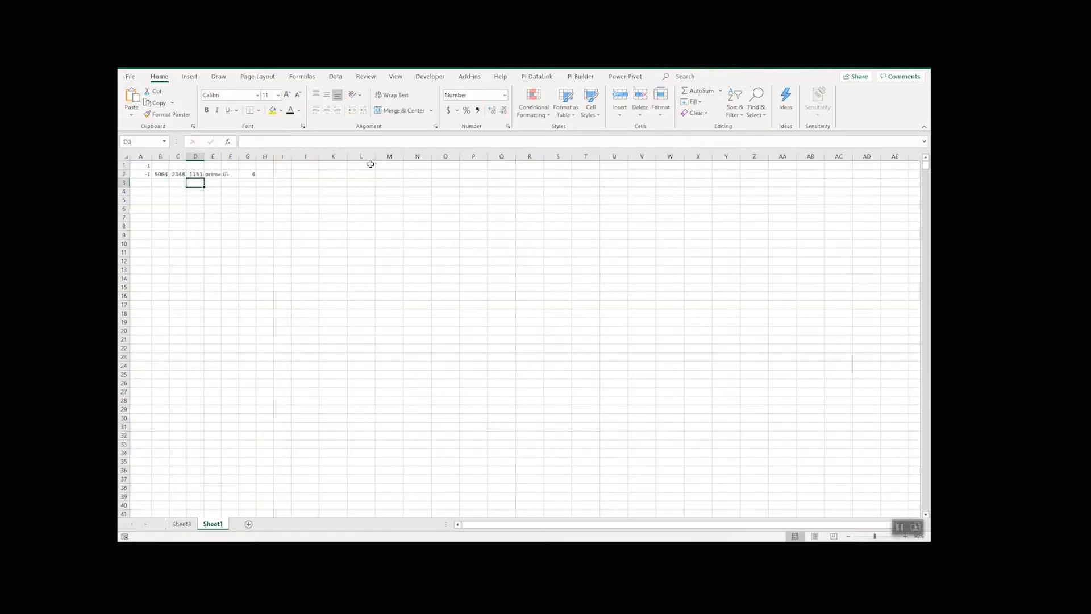
# - Change the OFFSET reference in cell E2 to Column21
pyautogui.press('Up')
pyautogui.press('Right')
pyautogui.click(378, 143)
pyautogui.press('BackSpace')
pyautogui.write('16')
pyautogui.press('Return')
# - Change the OFFSET reference in cell F2 to Column27
pyautogui.press('Up')
pyautogui.press('Right')
pyautogui.click(382, 143)
pyautogui.press('BackSpace')
pyautogui.write('27')
pyautogui.press('Return')
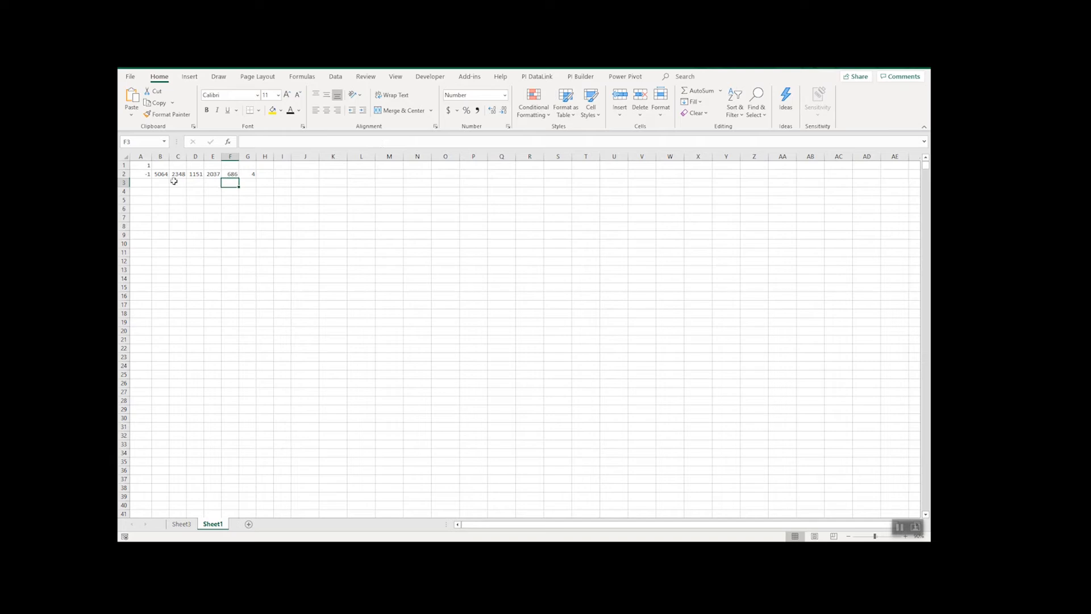
# - Change the OFFSET reference in cell G2 to Column33 and check the resulting formula
pyautogui.click(253, 176)
pyautogui.click(384, 143)
pyautogui.press('BackSpace')
pyautogui.write('38')
pyautogui.press('Return')
pyautogui.click(248, 173)
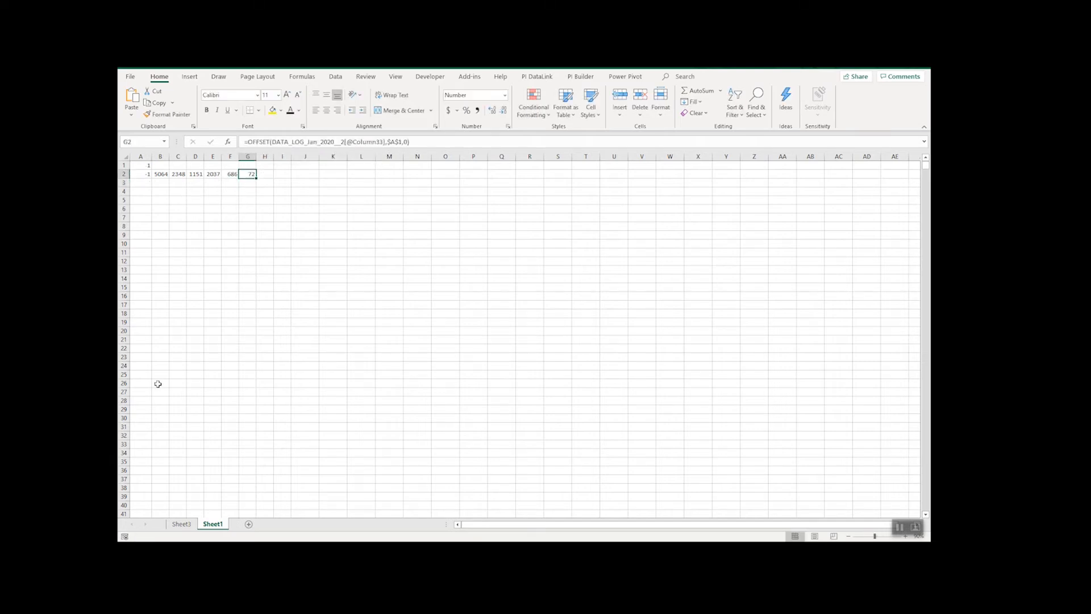
# - Compare the row 2 formula results on Sheet1 with the source values in row 3 of Sheet3
pyautogui.click(181, 524)
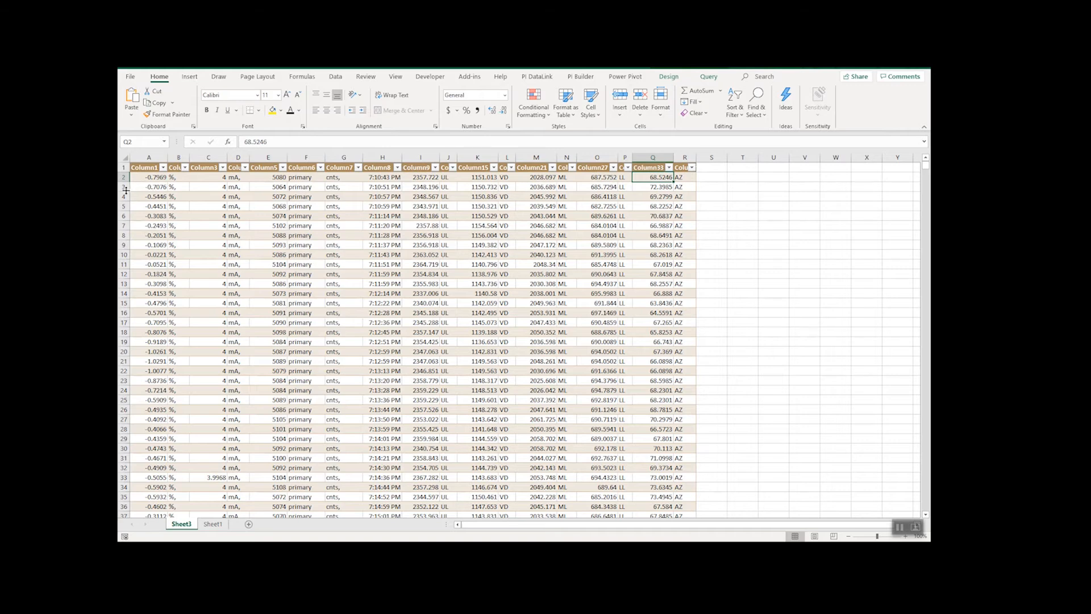
pyautogui.click(125, 189)
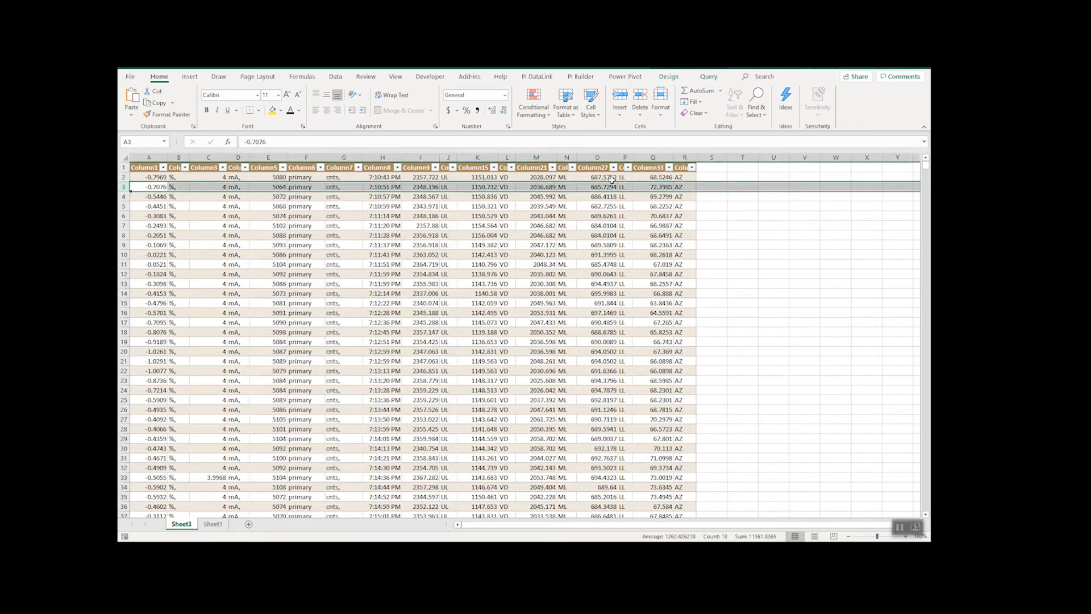
pyautogui.click(213, 524)
pyautogui.click(195, 200)
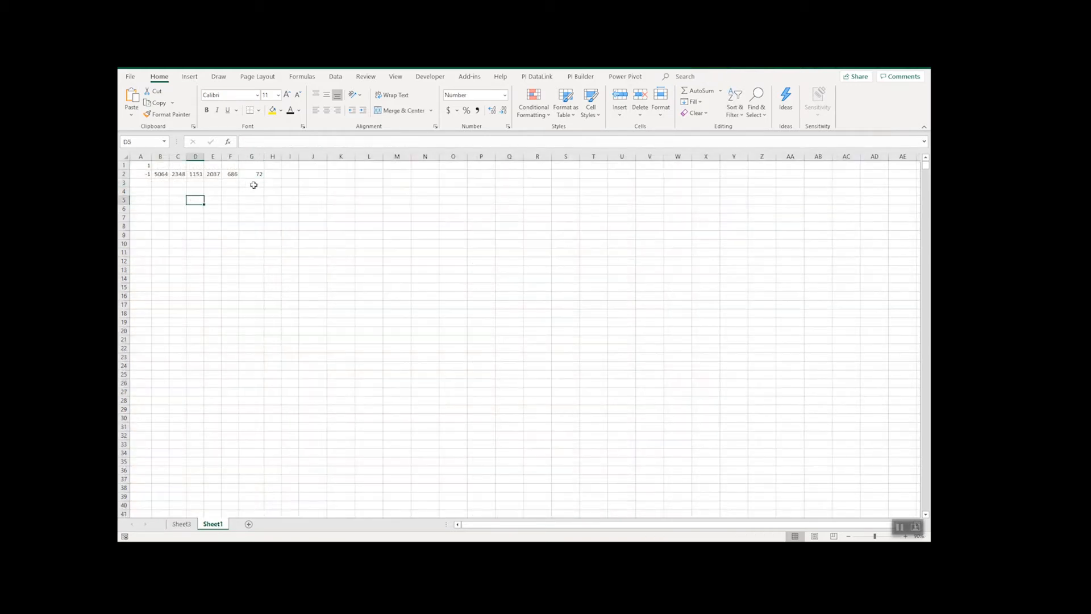
# - Fill the OFFSET formulas in A2:G2 down to about row 250
pyautogui.moveTo(142, 174); pyautogui.dragTo(235, 504)
pyautogui.scroll(20, 284, 352)
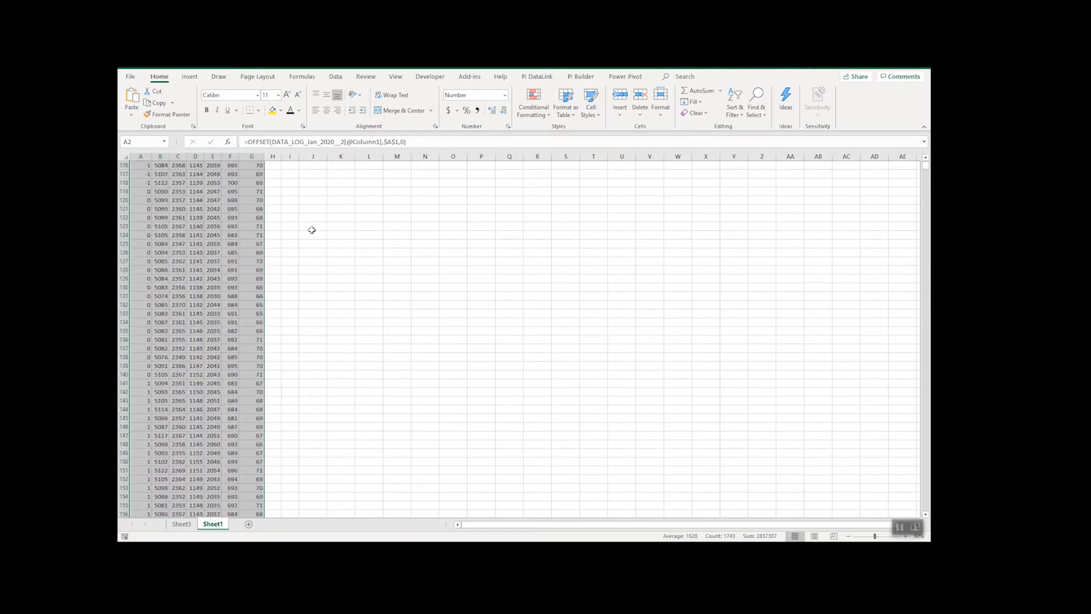
pyautogui.scroll(20, 304, 182)
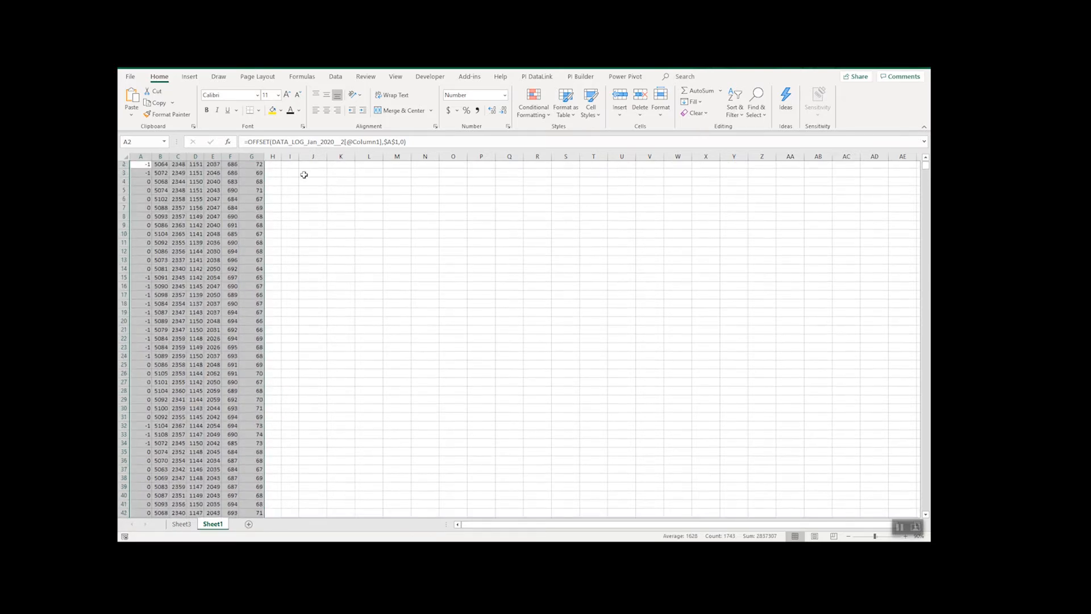
pyautogui.scroll(1, 180, 169)
# - Insert a 2-D line chart of the filled range and enlarge it beside the data across about columns H to AD
pyautogui.click(189, 76)
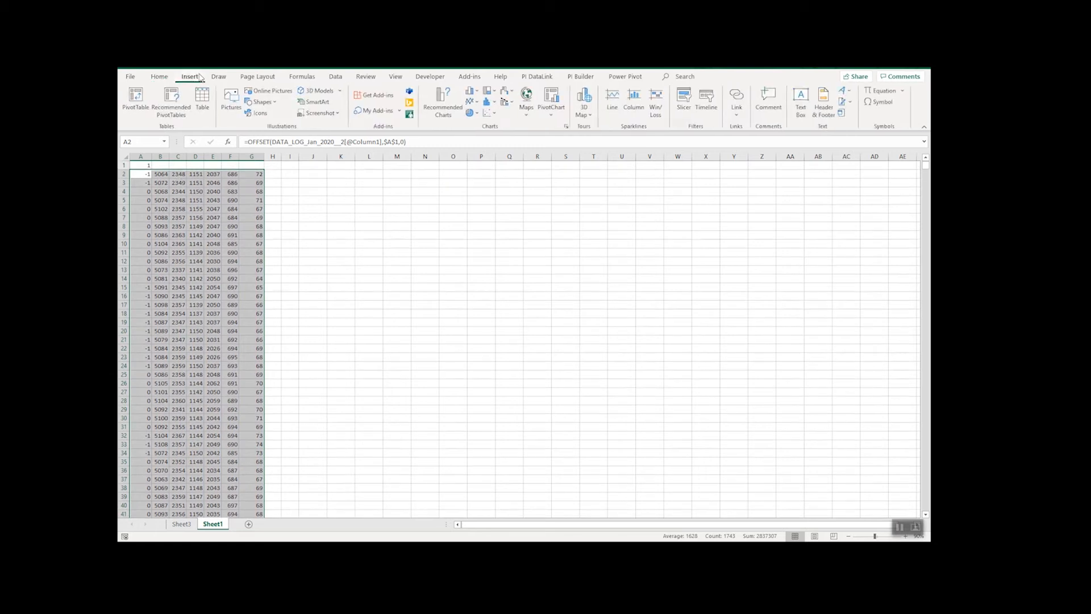
pyautogui.click(471, 102)
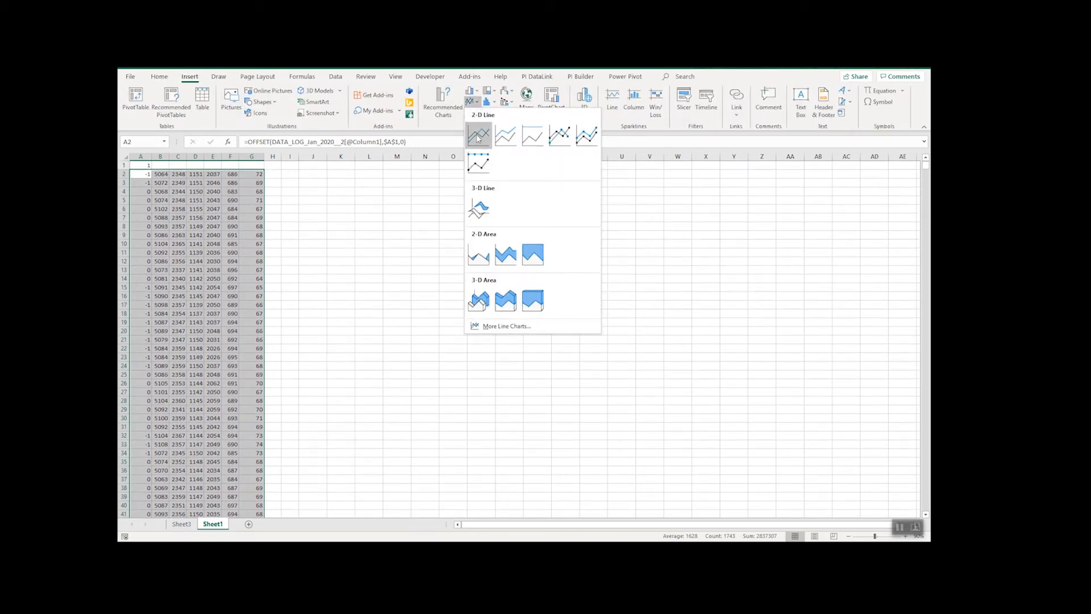
pyautogui.click(478, 137)
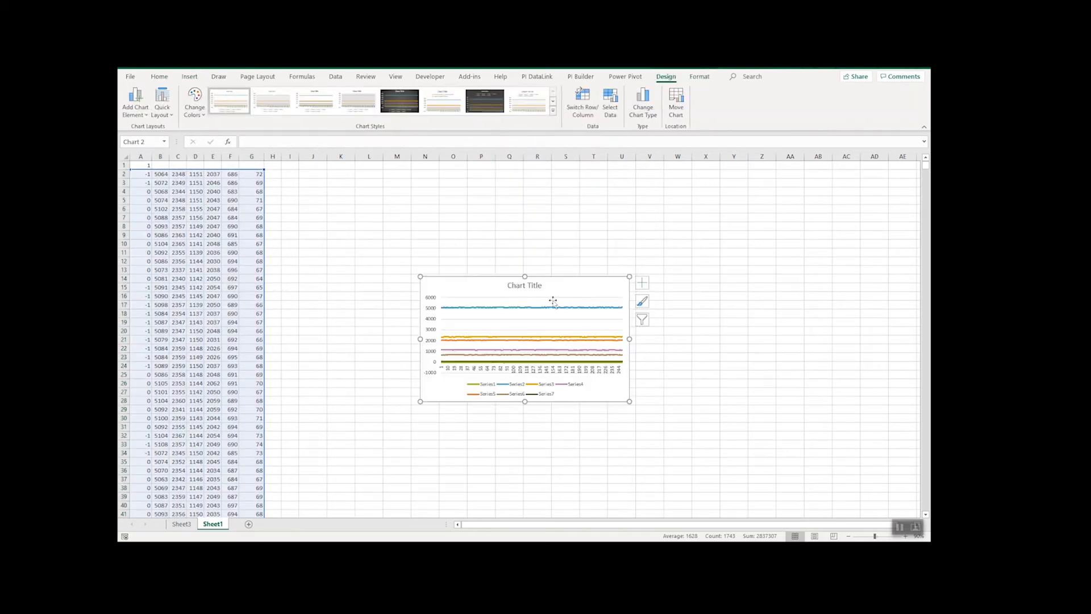
pyautogui.moveTo(445, 401); pyautogui.dragTo(297, 480)
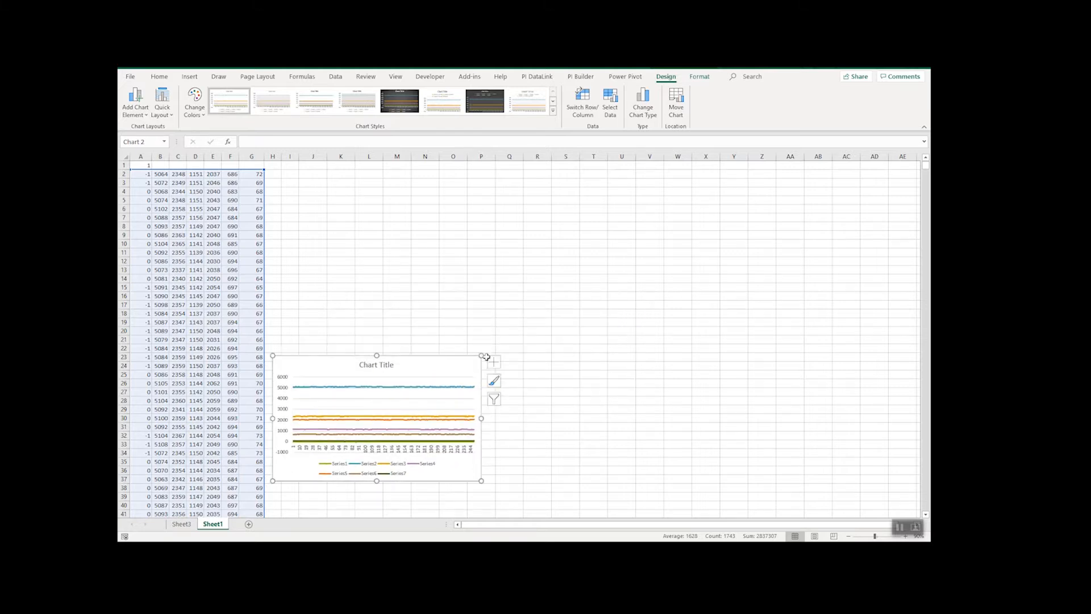
pyautogui.moveTo(482, 355); pyautogui.dragTo(902, 170)
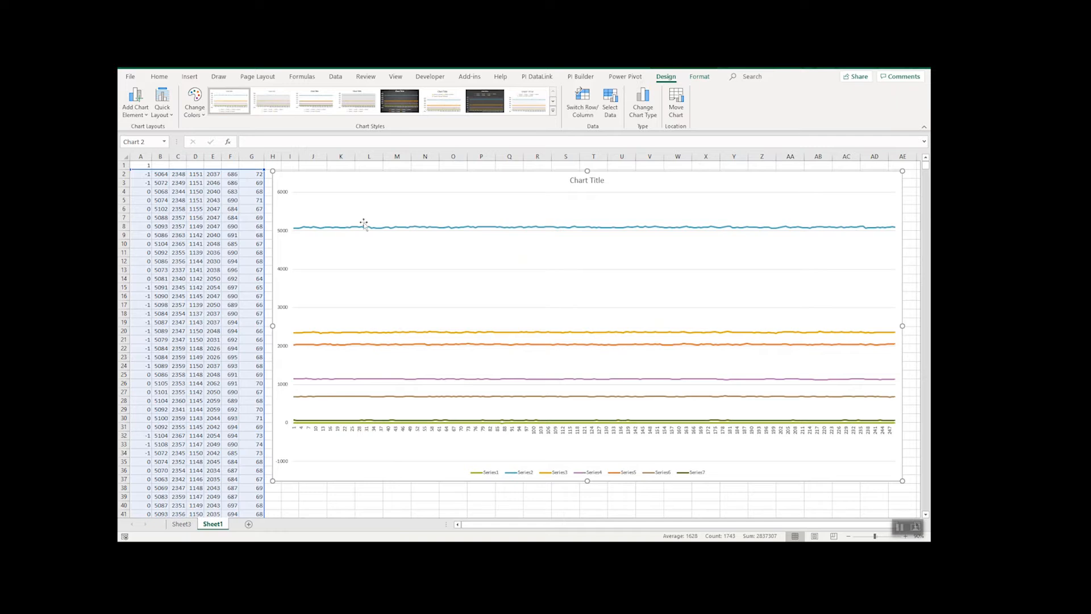
pyautogui.moveTo(428, 183); pyautogui.dragTo(424, 181)
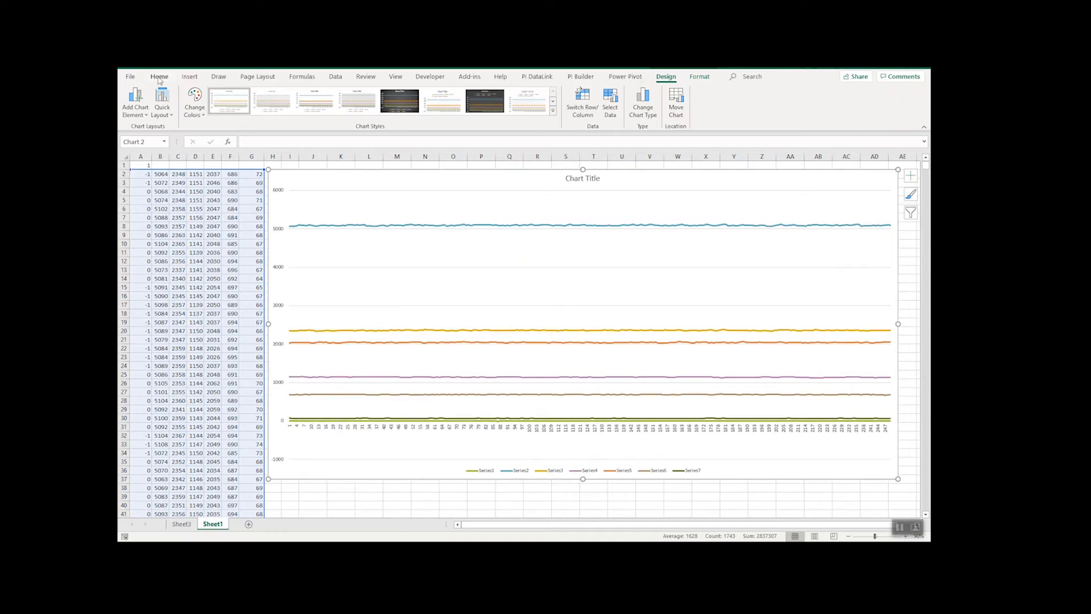
# - Draw a horizontal scroll bar form control directly below the chart, matching its width, and make it slightly taller
pyautogui.click(422, 77)
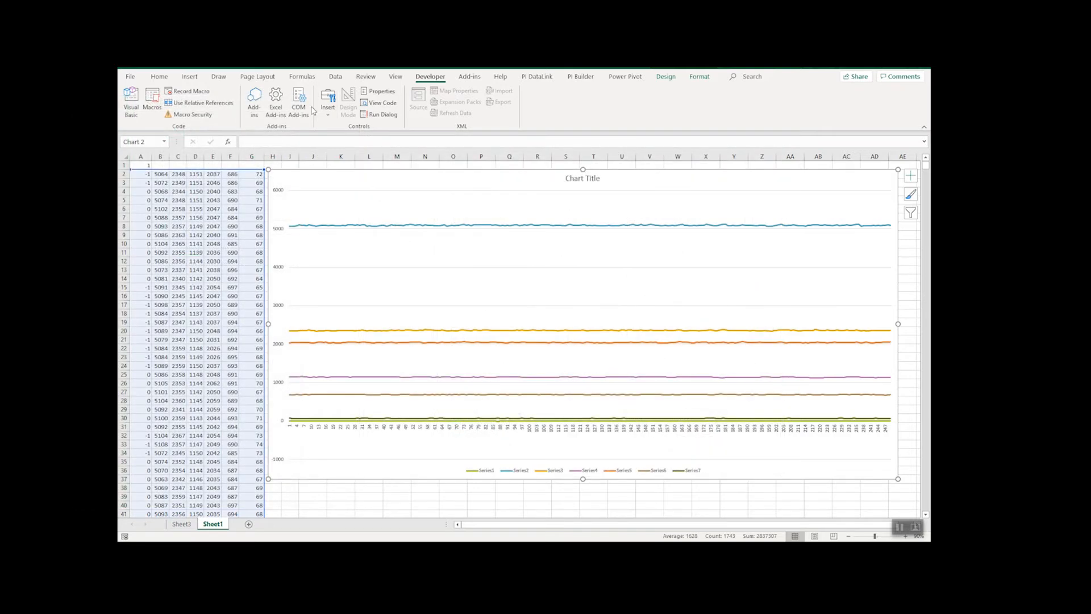
pyautogui.click(328, 102)
pyautogui.click(342, 149)
pyautogui.scroll(-3, 286, 483)
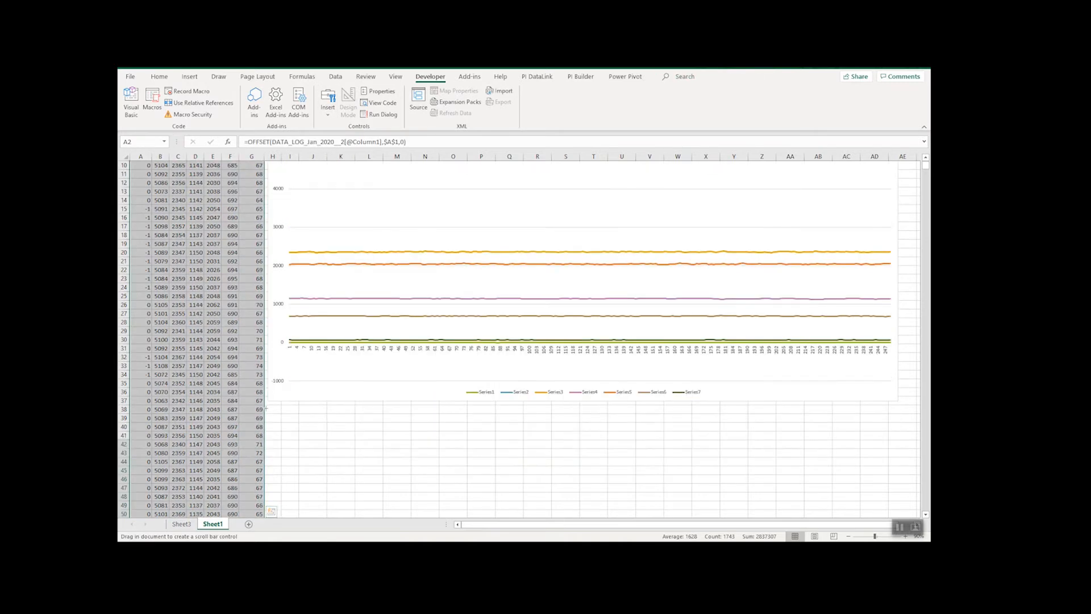
pyautogui.moveTo(270, 404)
pyautogui.mouseDown()
pyautogui.moveTo(597, 430)
pyautogui.moveTo(881, 436)
pyautogui.moveTo(898, 426)
pyautogui.mouseUp()
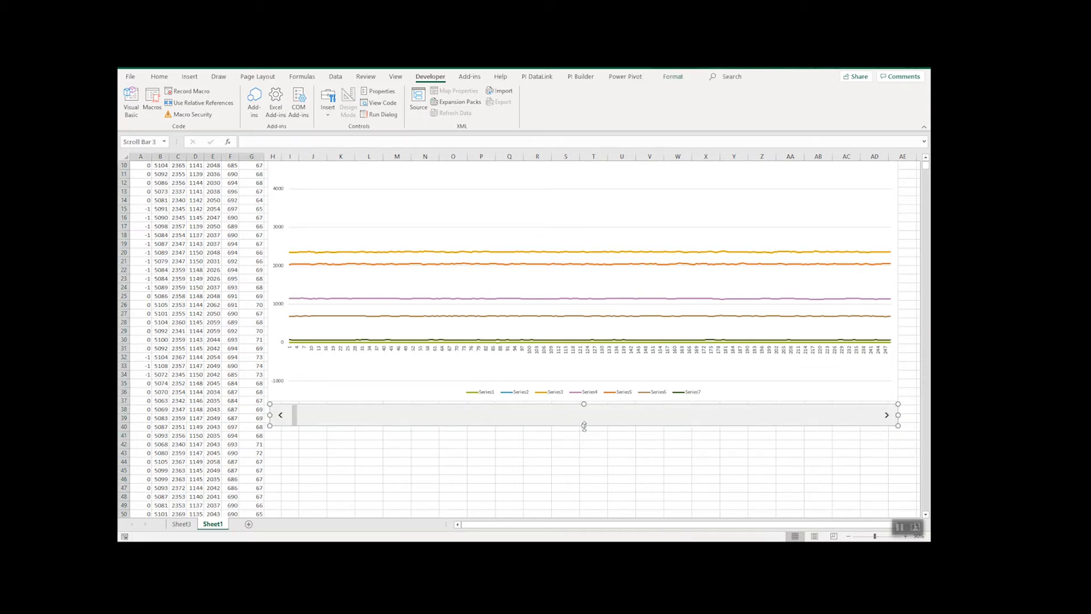
pyautogui.moveTo(584, 425); pyautogui.dragTo(586, 442)
# - Format the scroll bar control with maximum value 30000, incremental change 50 and page change 100
pyautogui.rightClick(393, 426)
pyautogui.click(420, 516)
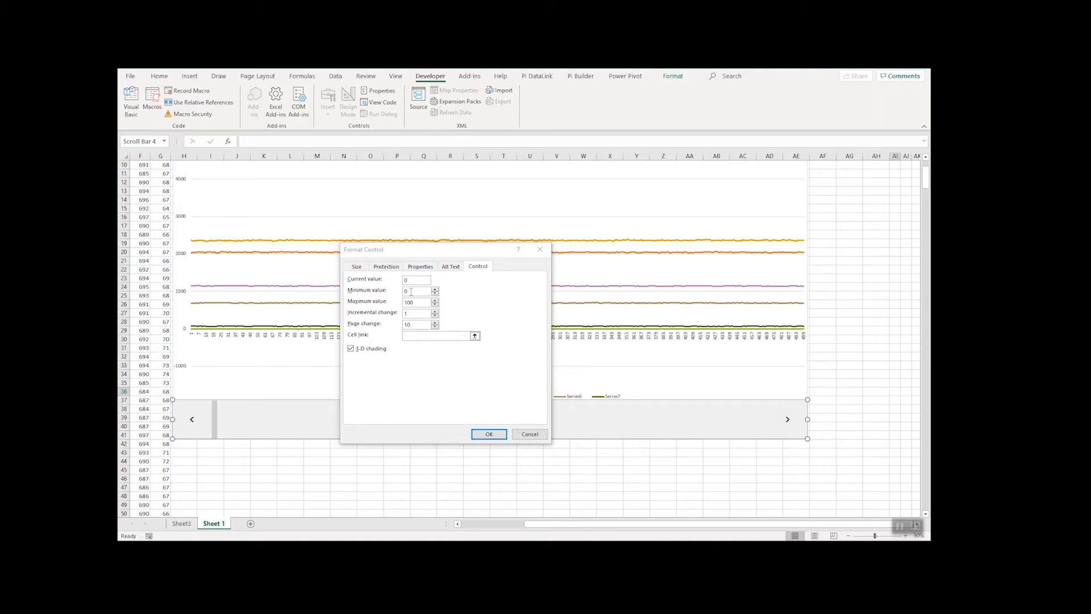
pyautogui.doubleClick(418, 300)
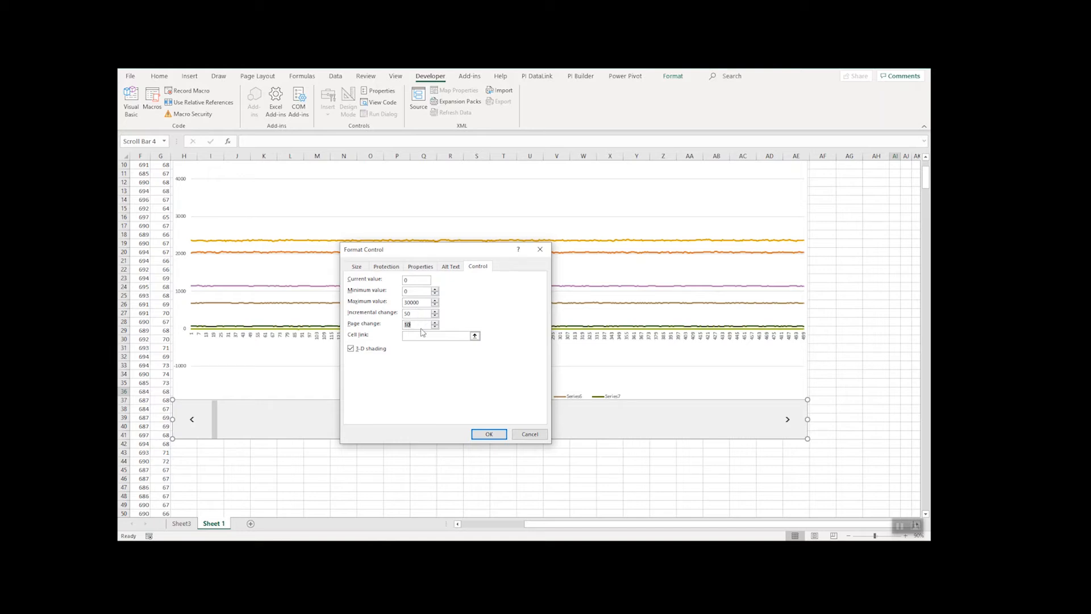
# - Link the scroll bar to cell $A$1 and apply the control settings
pyautogui.click(445, 336)
pyautogui.click(474, 336)
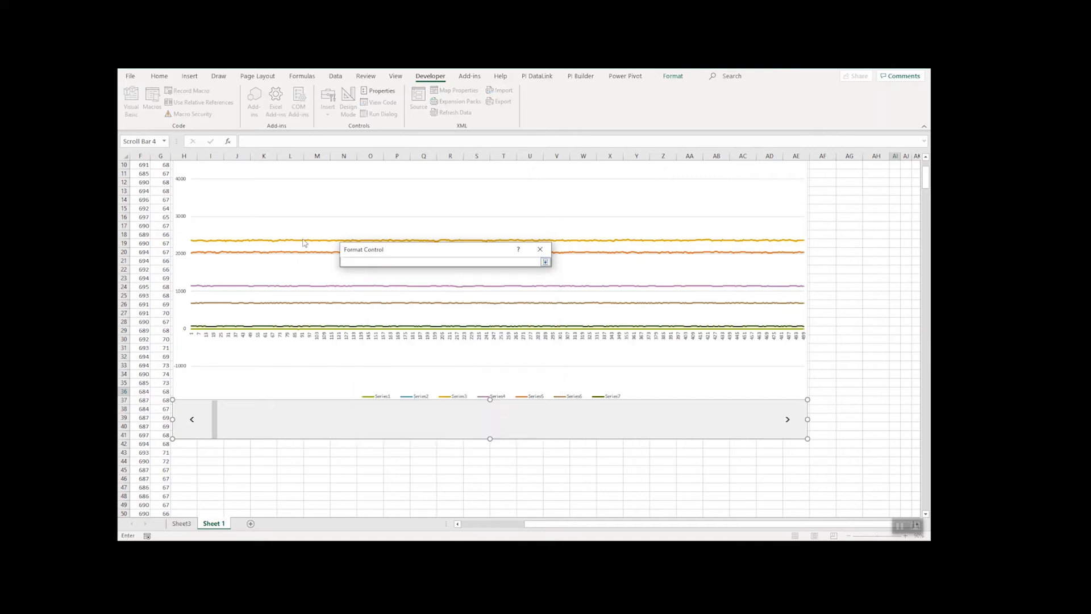
pyautogui.scroll(3, 160, 257)
pyautogui.moveTo(666, 524); pyautogui.dragTo(585, 526)
pyautogui.click(144, 165)
pyautogui.press('Return')
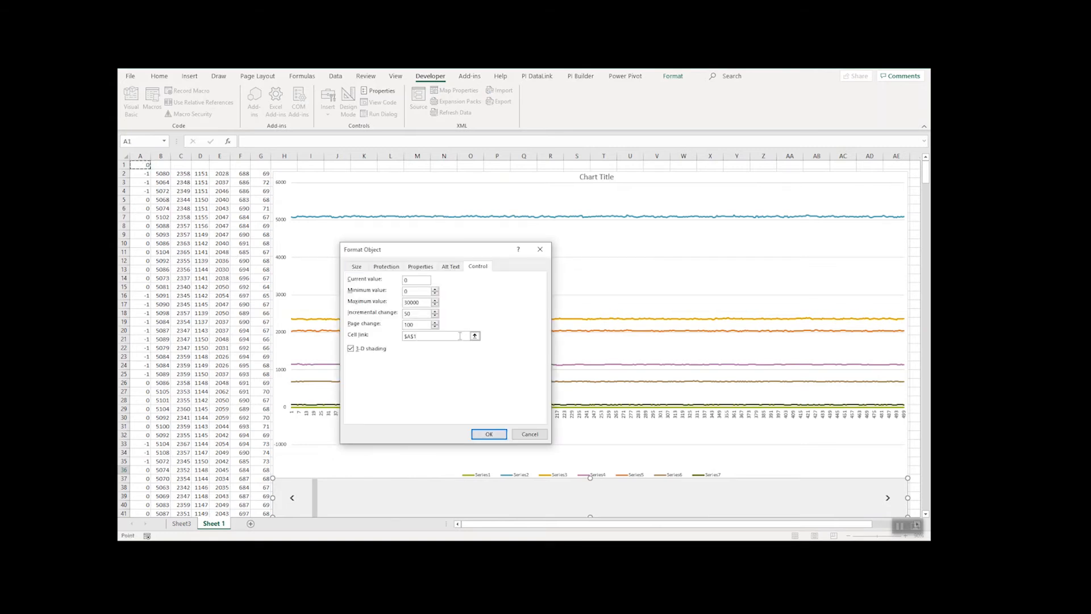
pyautogui.click(489, 435)
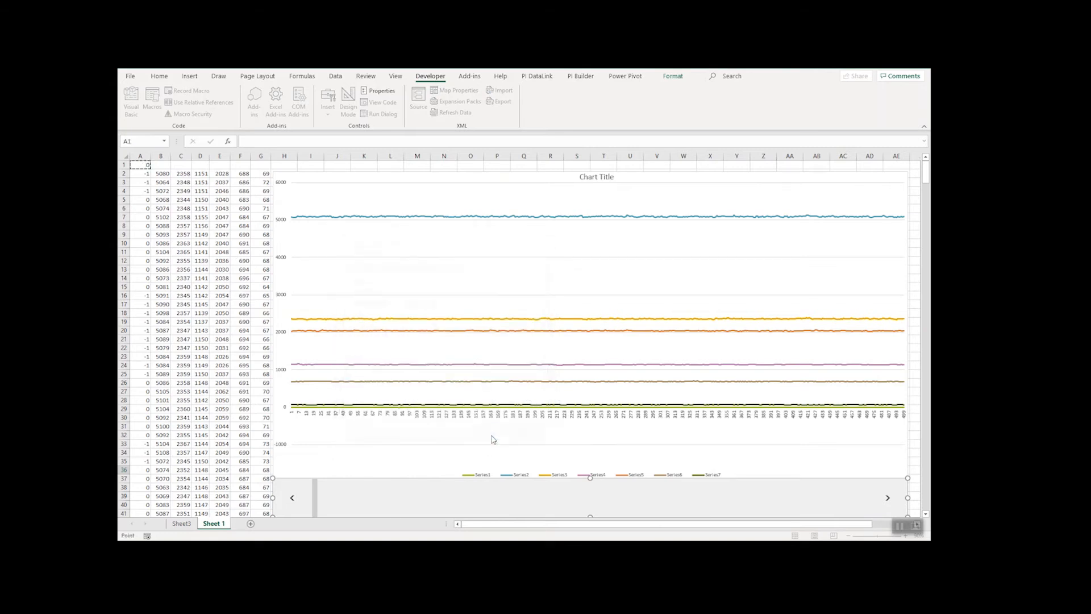
# - Deselect the scroll bar and test it by paging forward through the chart data until A1 reaches 1300
pyautogui.scroll(-2, 708, 485)
pyautogui.keyDown('ctrl'); pyautogui.click(687, 461); pyautogui.keyUp('ctrl')
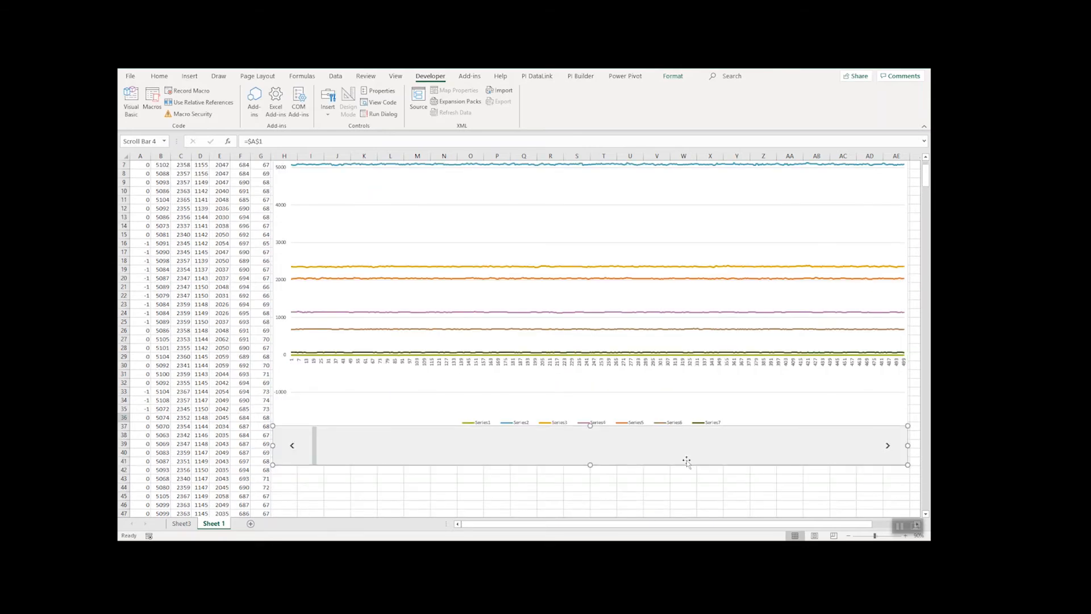
pyautogui.click(657, 486)
pyautogui.click(638, 454)
pyautogui.click(637, 455)
pyautogui.scroll(1, 637, 455)
pyautogui.scroll(1, 638, 455)
pyautogui.click(611, 505)
pyautogui.click(611, 506)
pyautogui.click(611, 507)
pyautogui.click(611, 506)
pyautogui.click(612, 507)
pyautogui.click(611, 506)
pyautogui.click(612, 507)
pyautogui.click(611, 507)
pyautogui.click(611, 506)
pyautogui.click(612, 506)
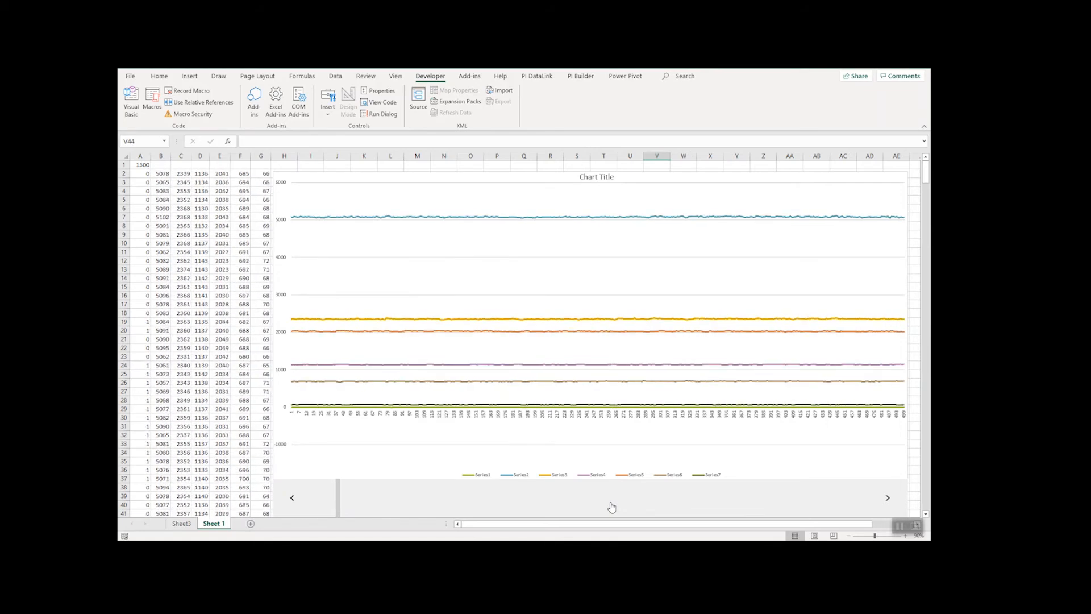
# - Select A1 and advance the scroll bar by pages and by single increments to 2100 to check the linked value
pyautogui.click(146, 164)
pyautogui.click(642, 500)
pyautogui.click(641, 500)
pyautogui.click(641, 500)
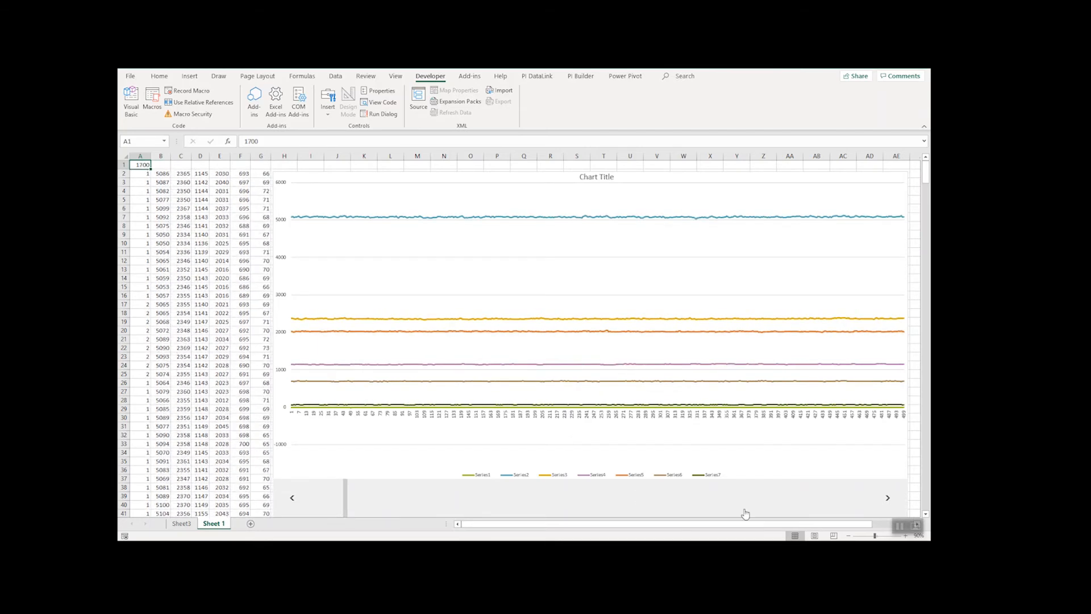
pyautogui.click(889, 500)
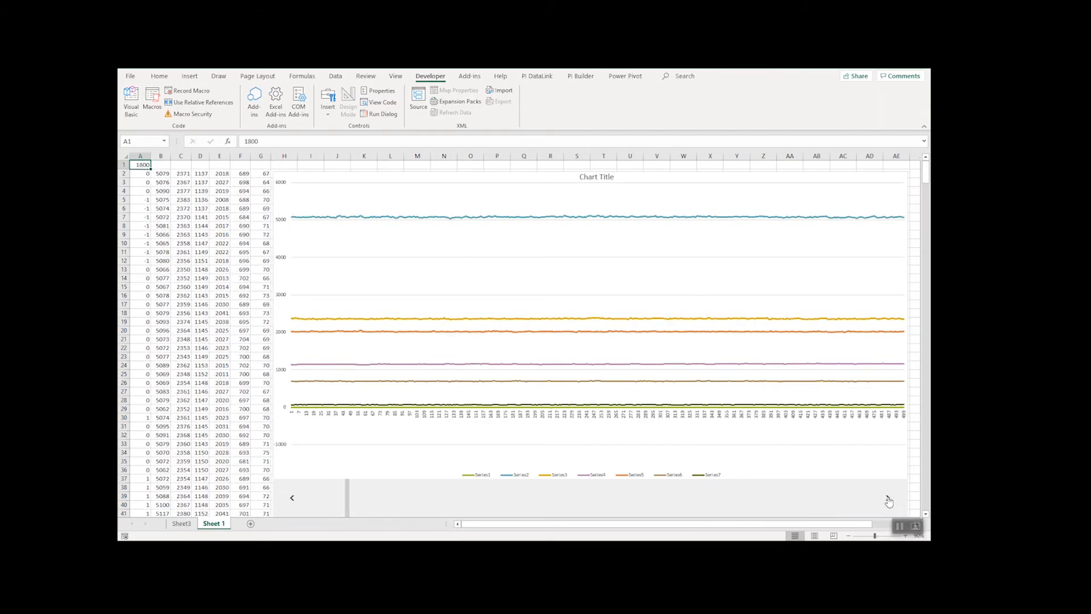
pyautogui.click(888, 500)
pyautogui.click(889, 500)
pyautogui.click(888, 500)
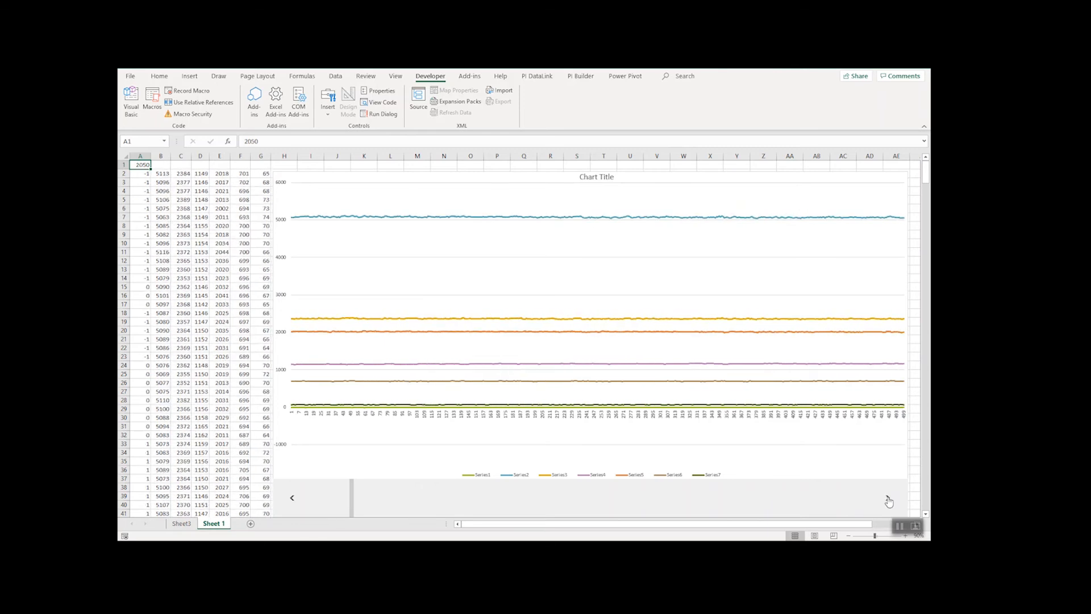
# - Group the chart and its scroll bar into one object and deselect the group
pyautogui.click(876, 458)
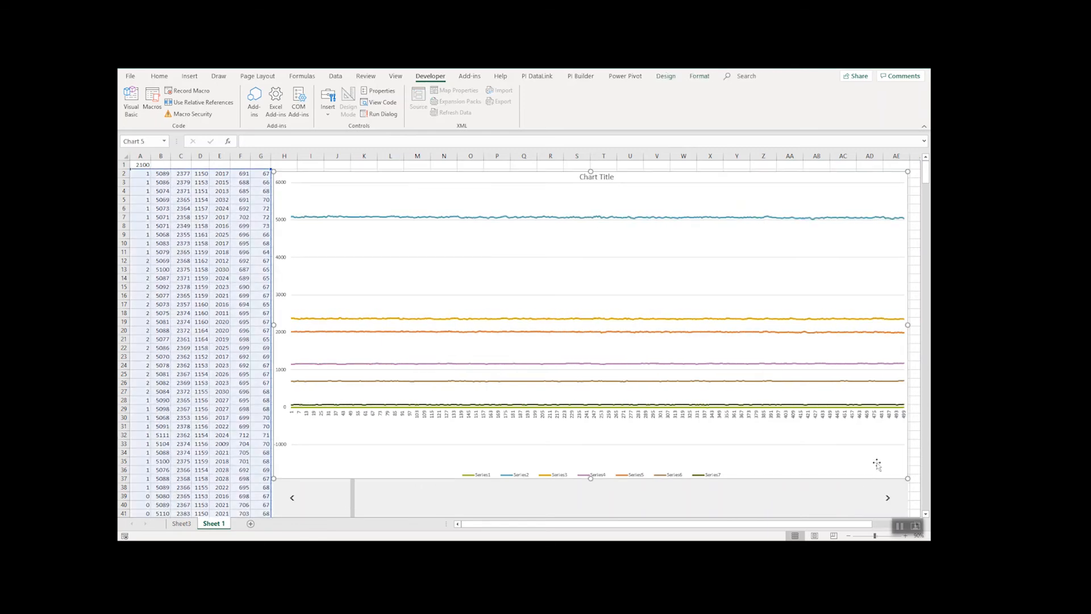
pyautogui.rightClick(858, 489)
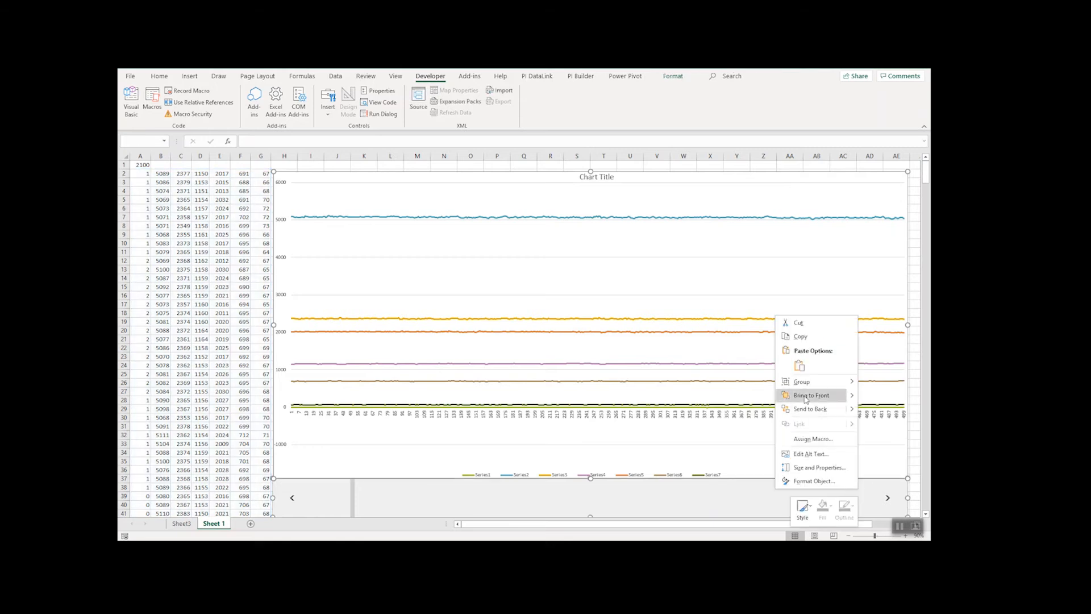
pyautogui.moveTo(818, 381)
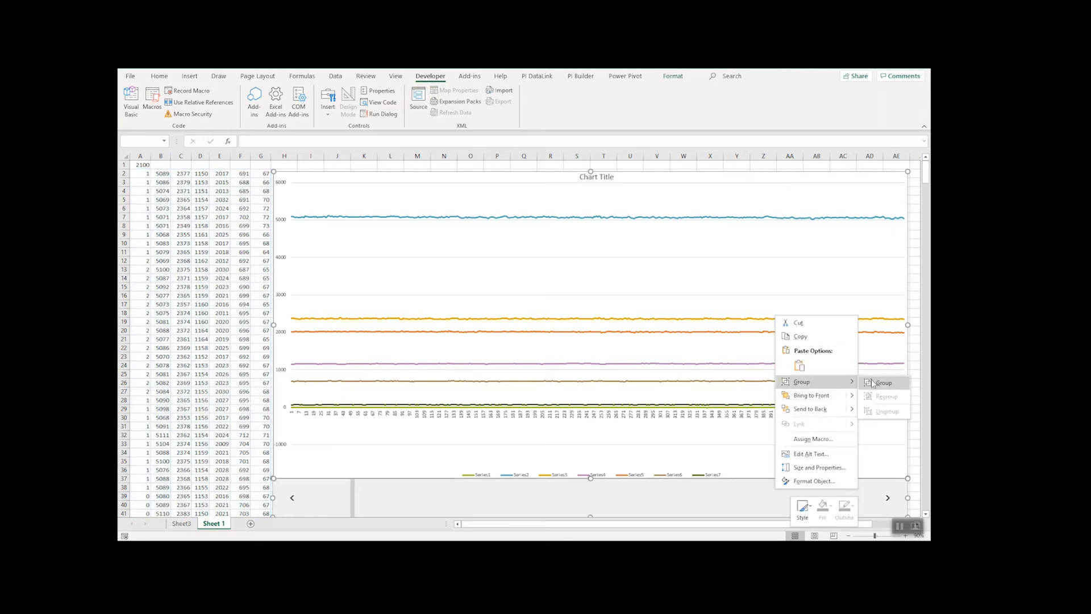
pyautogui.click(881, 381)
pyautogui.click(914, 217)
pyautogui.keyDown('ctrl'); pyautogui.scroll(-1, 789, 393); pyautogui.keyUp('ctrl')
pyautogui.keyDown('ctrl'); pyautogui.scroll(1, 790, 394); pyautogui.keyUp('ctrl')
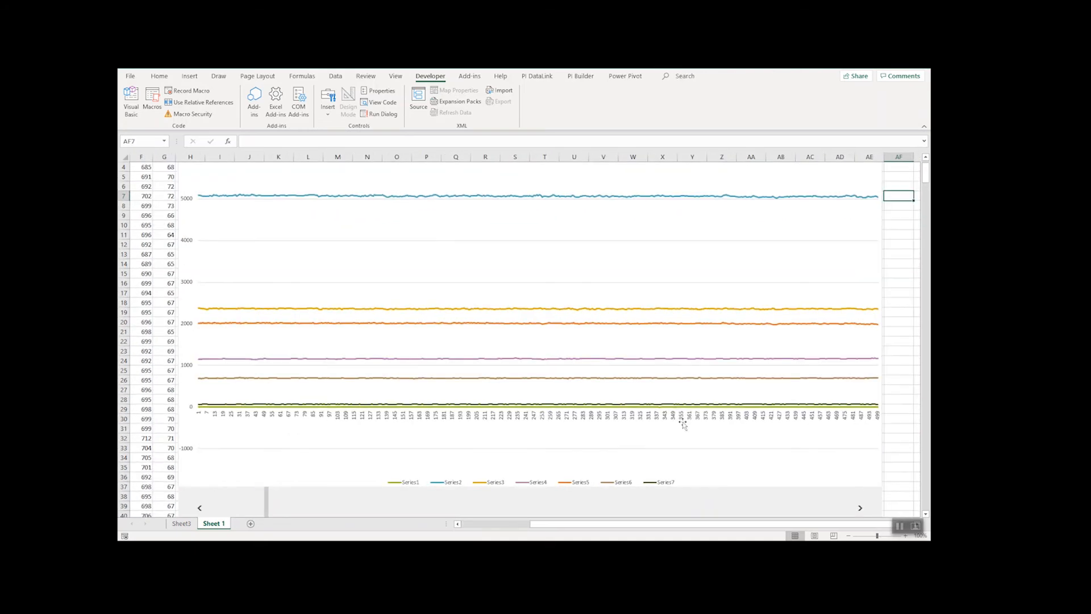
pyautogui.keyDown('ctrl'); pyautogui.scroll(-1, 757, 444); pyautogui.keyUp('ctrl')
pyautogui.click(900, 451)
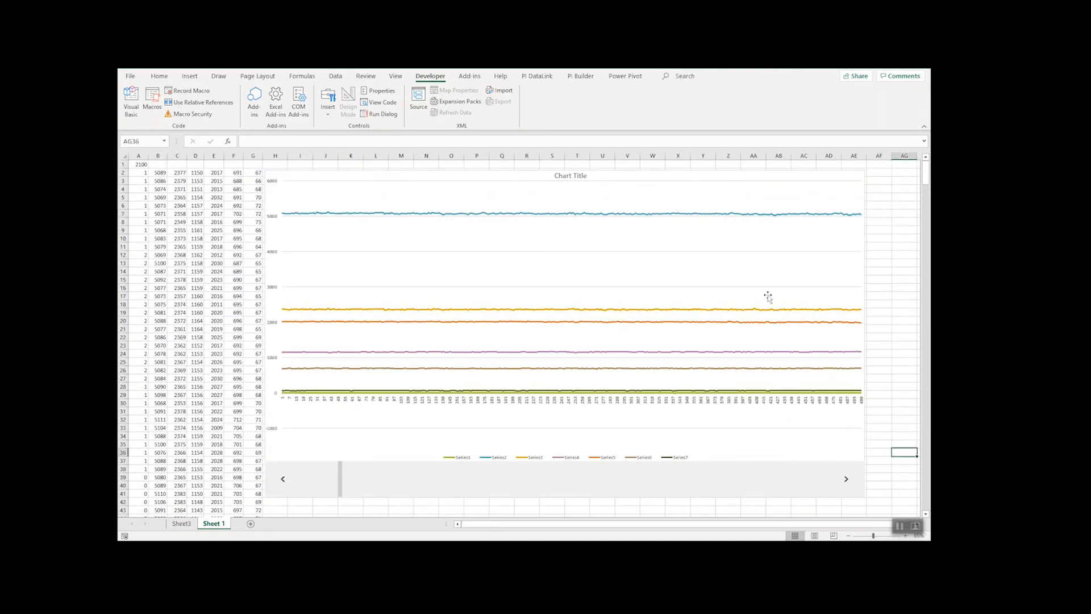
# - Apply the dark grey gradient chart style to the grouped line chart
pyautogui.click(715, 193)
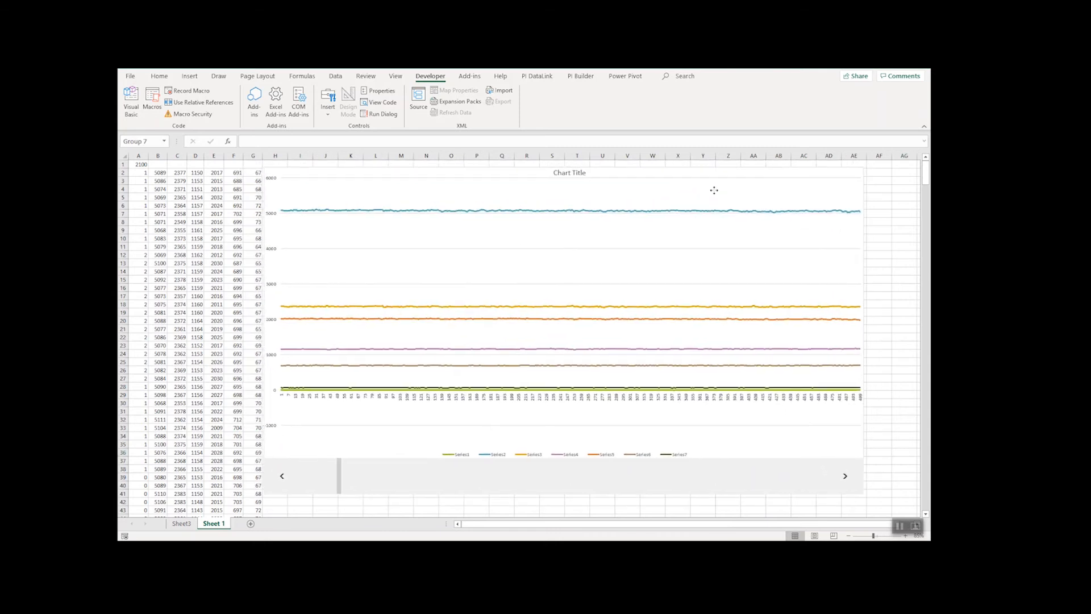
pyautogui.click(623, 191)
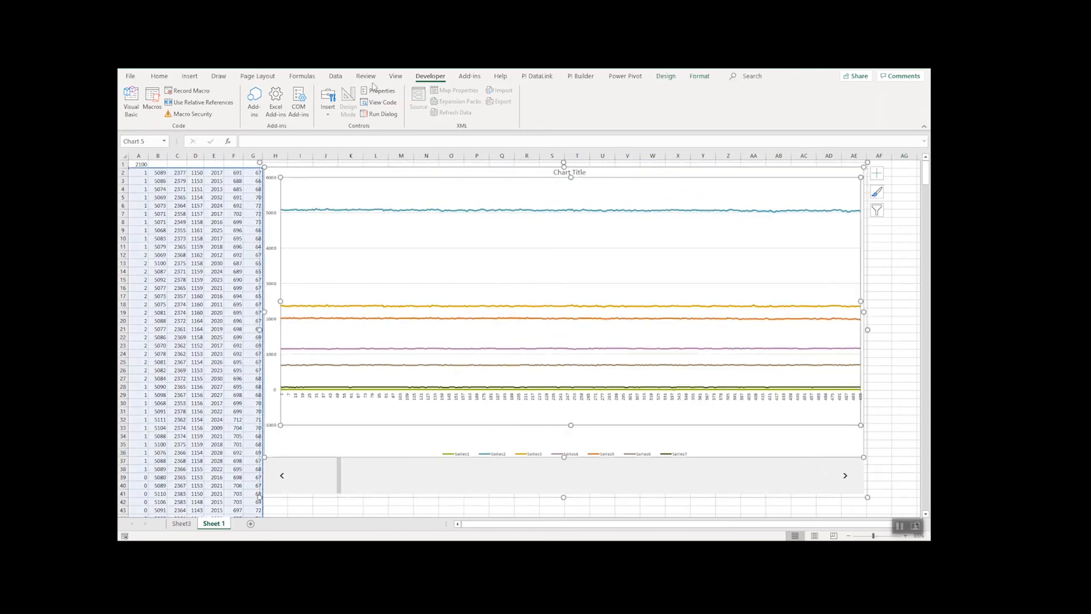
pyautogui.click(665, 76)
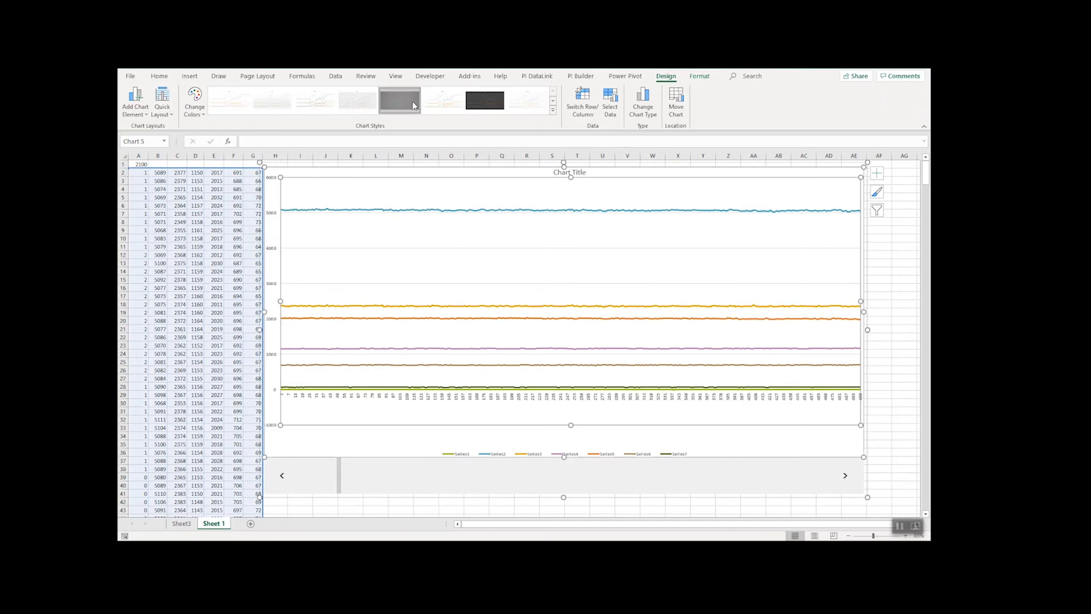
pyautogui.click(413, 106)
pyautogui.click(871, 283)
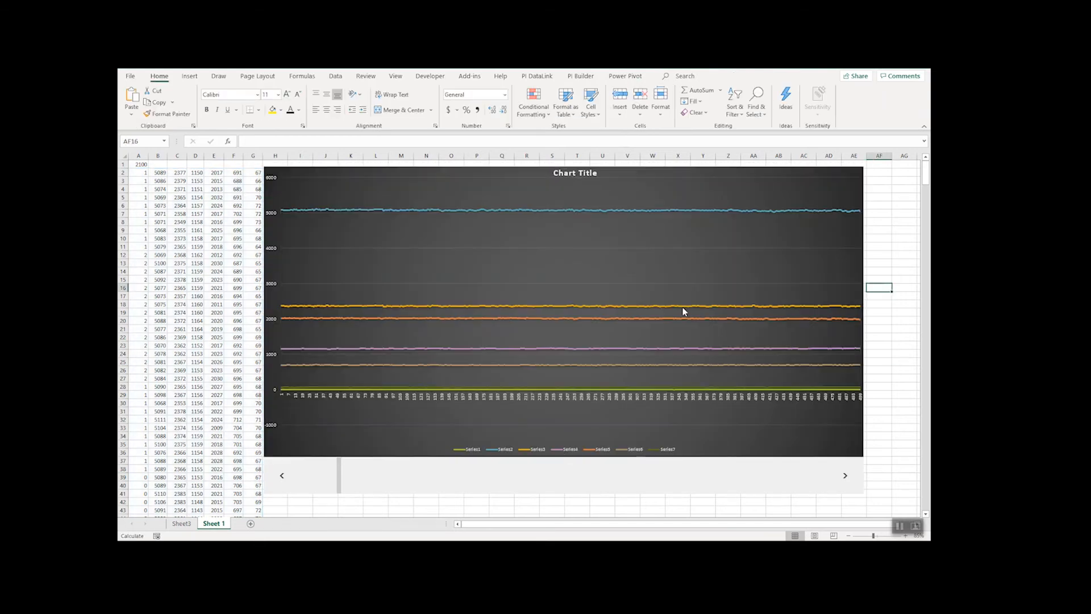
# - Move the grouped chart and scroll bar clear of column H and return the scroll bar to 0
pyautogui.click(580, 398)
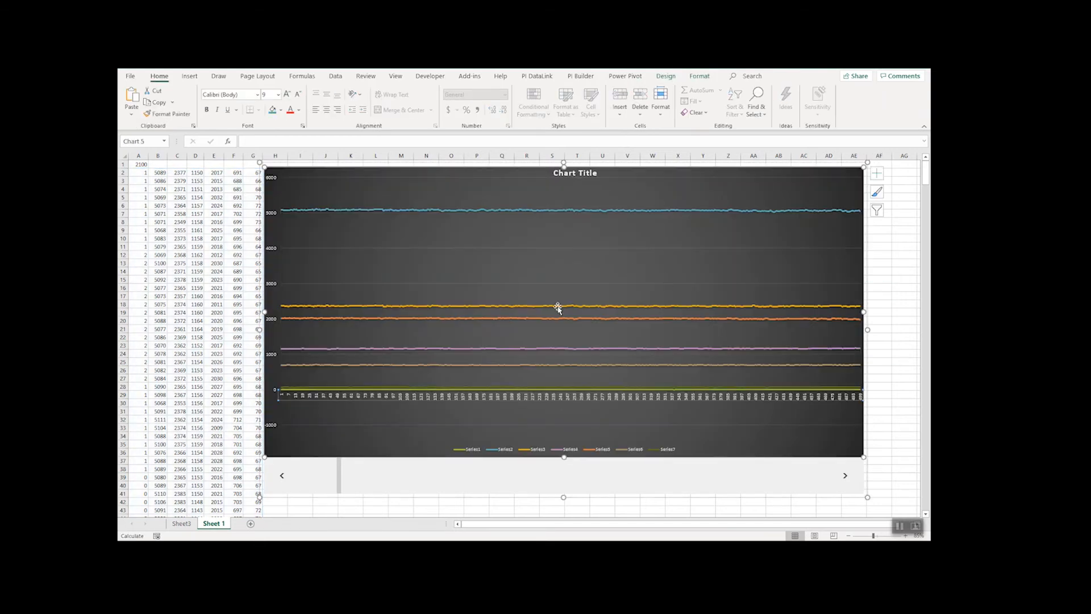
pyautogui.moveTo(314, 253); pyautogui.dragTo(346, 257)
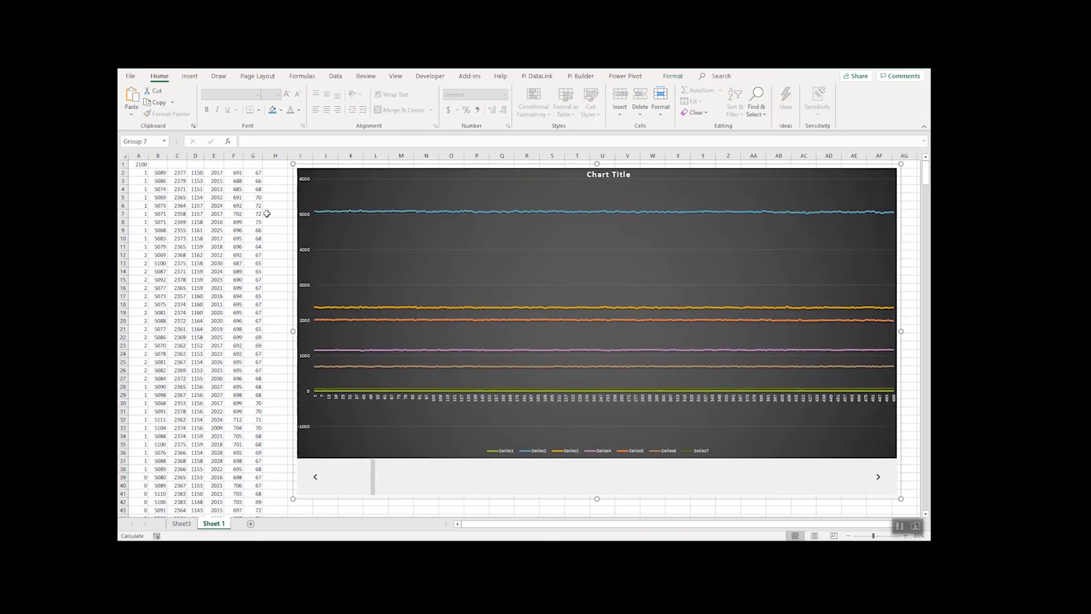
pyautogui.click(267, 208)
pyautogui.click(272, 173)
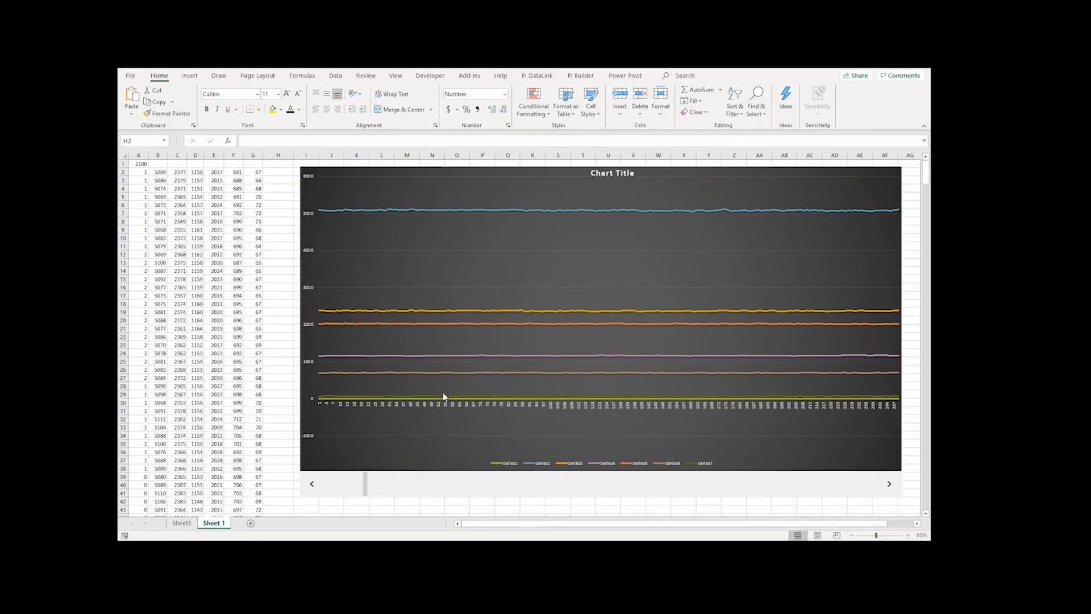
pyautogui.moveTo(366, 483); pyautogui.dragTo(322, 489)
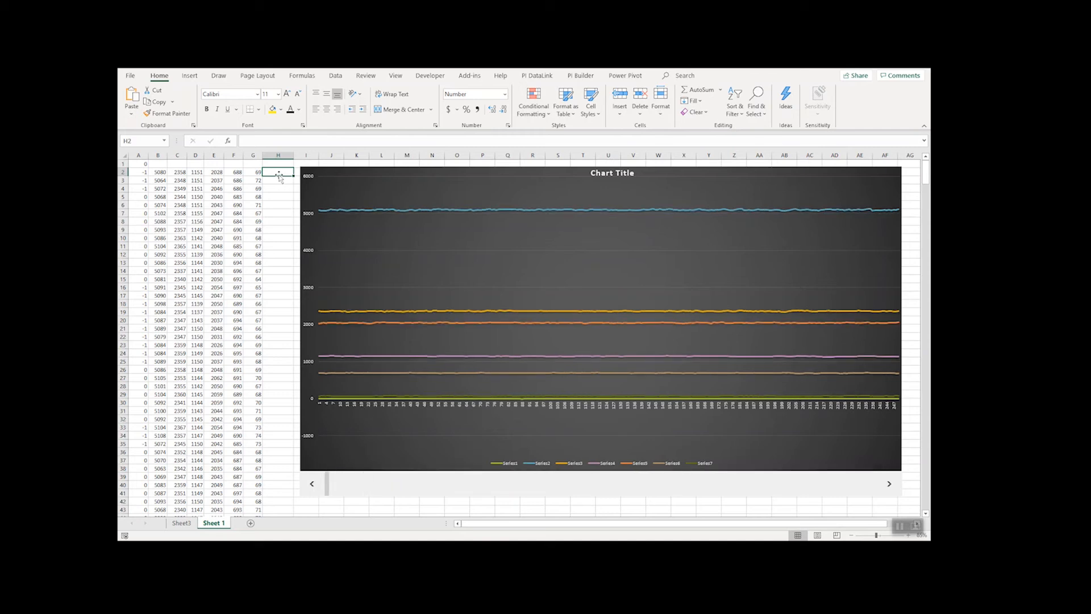
# - Copy the OFFSET formula from G2 into H2 and change its reference to Sheet3!H2, the first value of the Time column
pyautogui.click(254, 172)
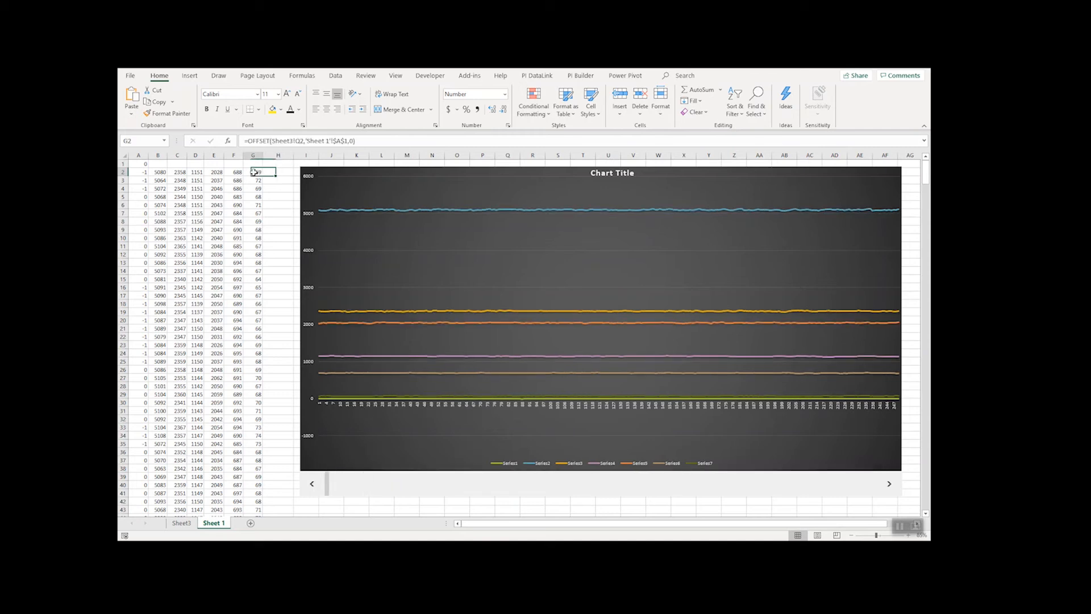
pyautogui.moveTo(262, 177); pyautogui.dragTo(283, 175)
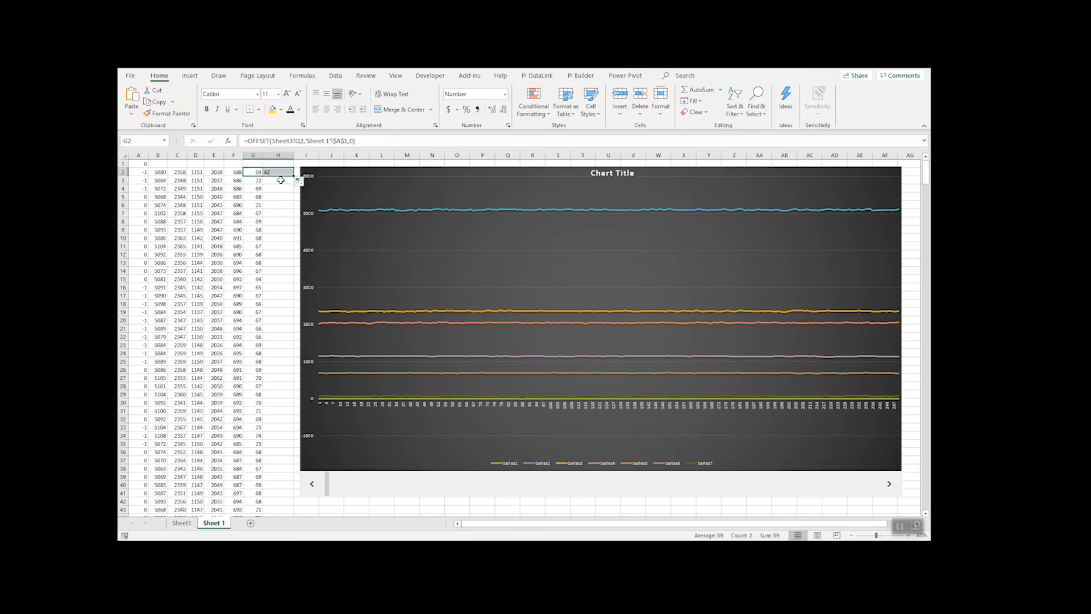
pyautogui.click(300, 141)
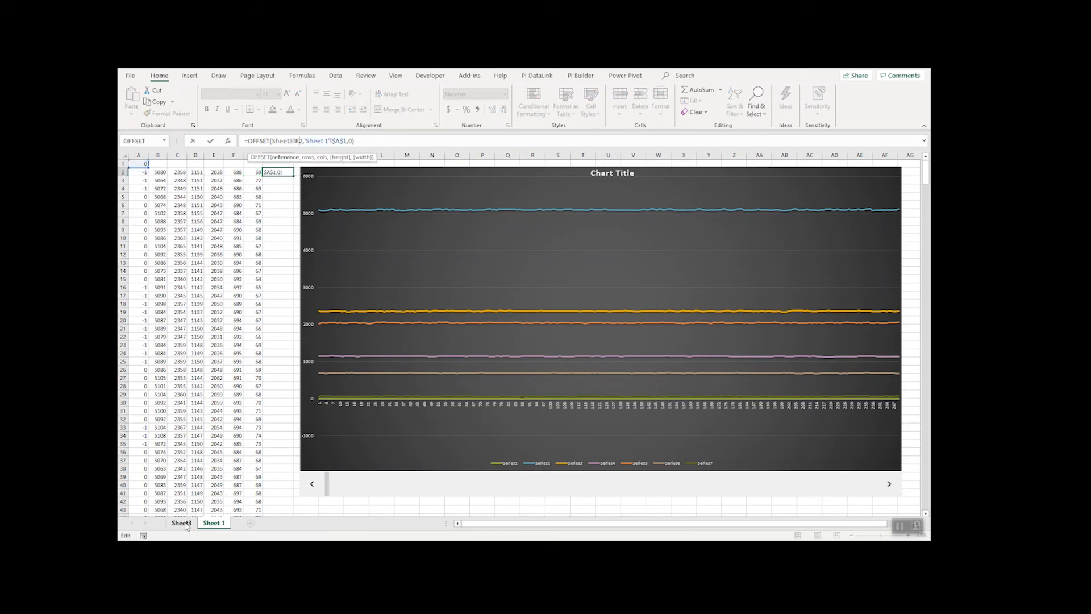
pyautogui.click(182, 523)
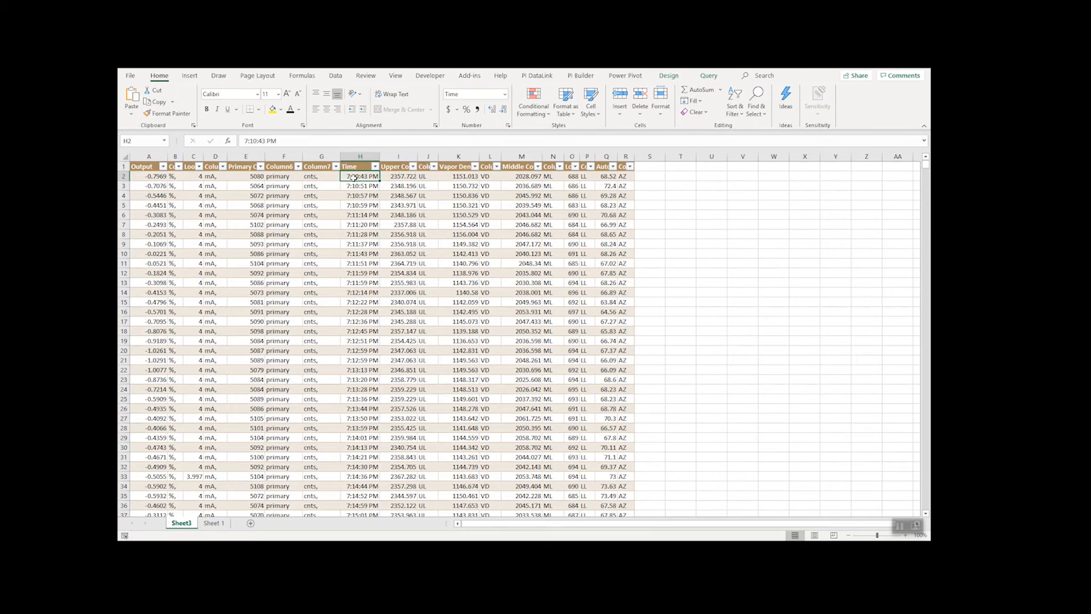
pyautogui.click(209, 524)
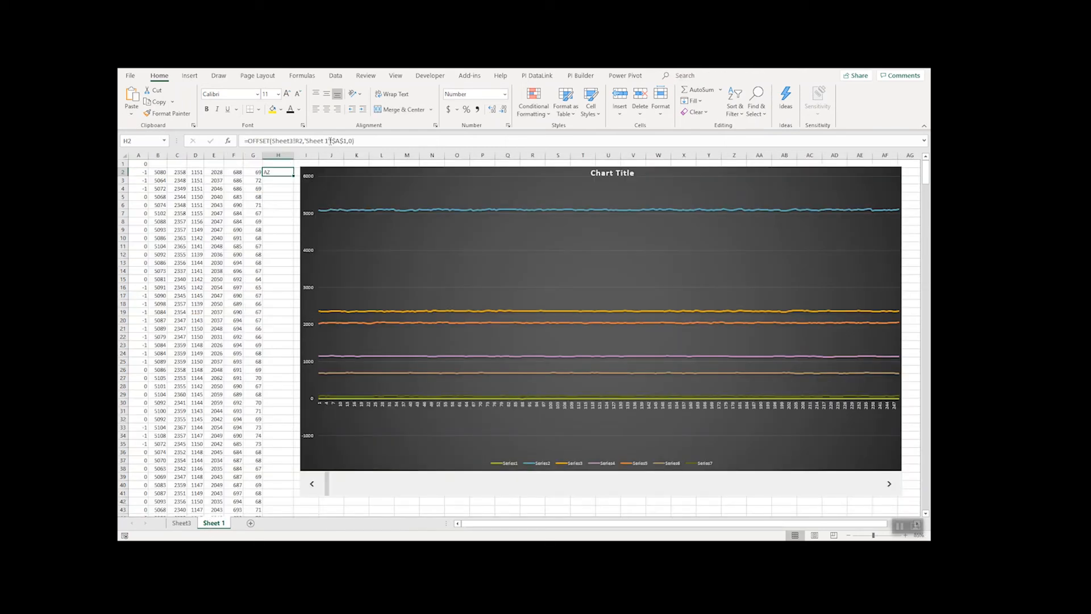
pyautogui.click(296, 142)
pyautogui.press('BackSpace')
pyautogui.write('h')
pyautogui.press('Return')
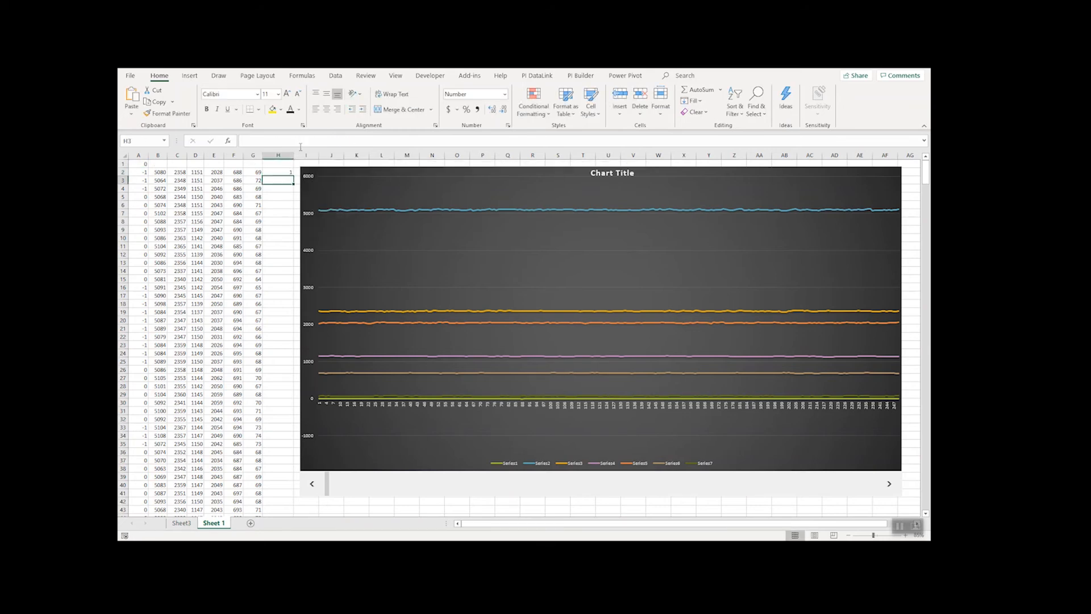
# - Fill the H2 formula down column H to row 250
pyautogui.click(284, 172)
pyautogui.moveTo(294, 177); pyautogui.dragTo(279, 510)
pyautogui.scroll(20, 322, 452)
pyautogui.moveTo(926, 242); pyautogui.dragTo(919, 156)
# - Format column H as Time with the 1:30 PM type and page the scroll bar forward to 500 to test it
pyautogui.rightClick(278, 155)
pyautogui.click(309, 281)
pyautogui.click(183, 233)
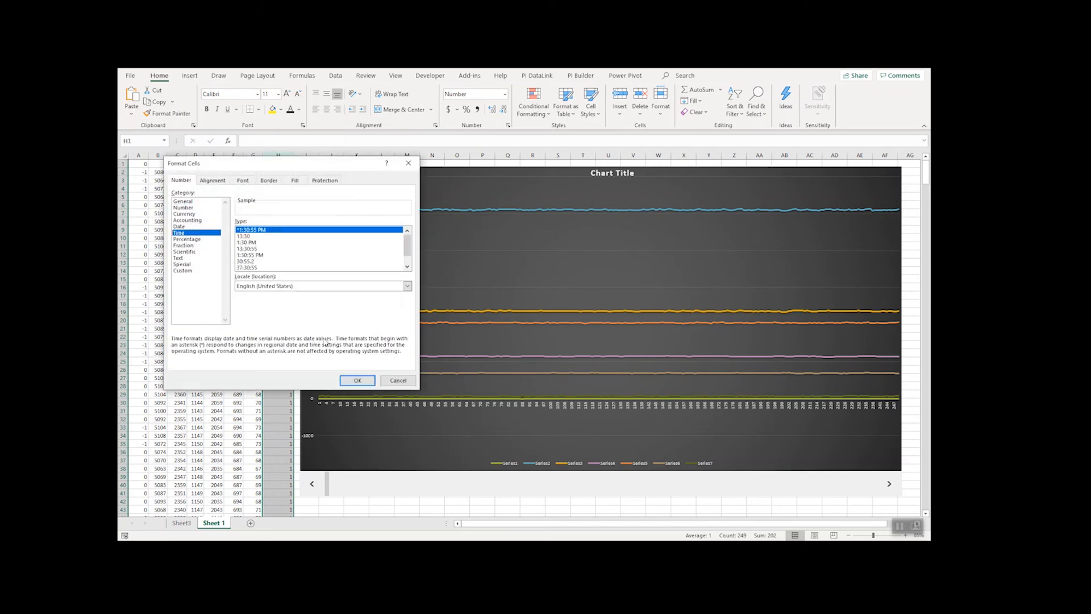
pyautogui.click(244, 242)
pyautogui.click(355, 380)
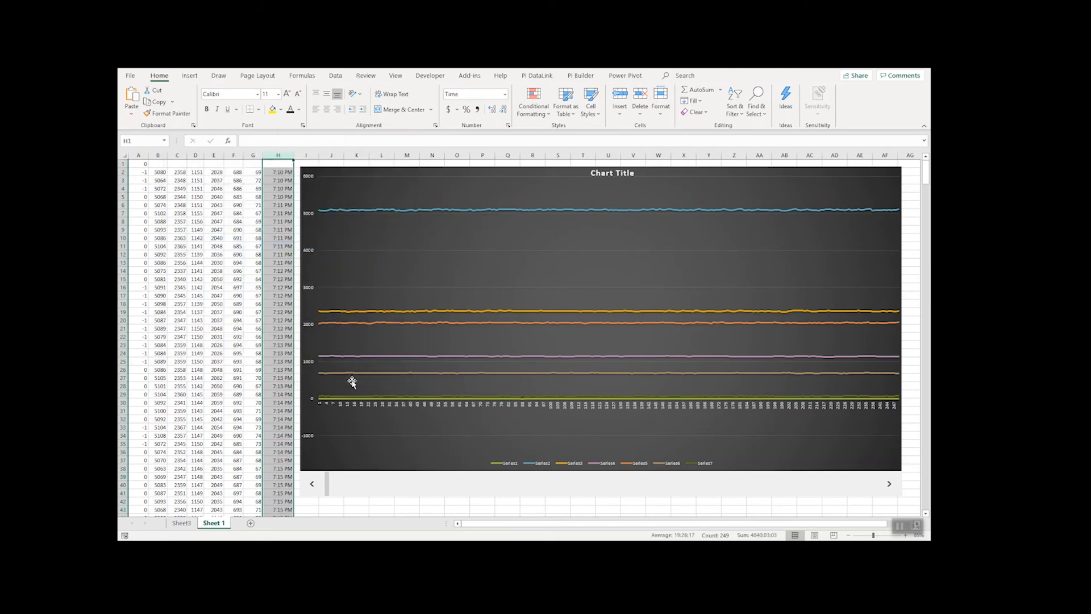
pyautogui.click(342, 366)
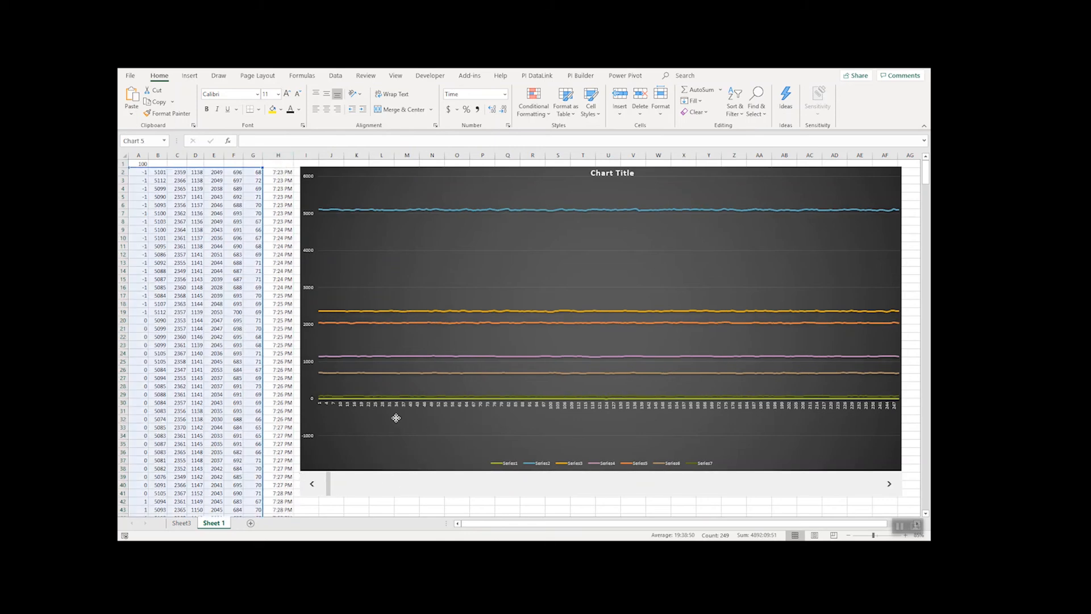
pyautogui.click(454, 487)
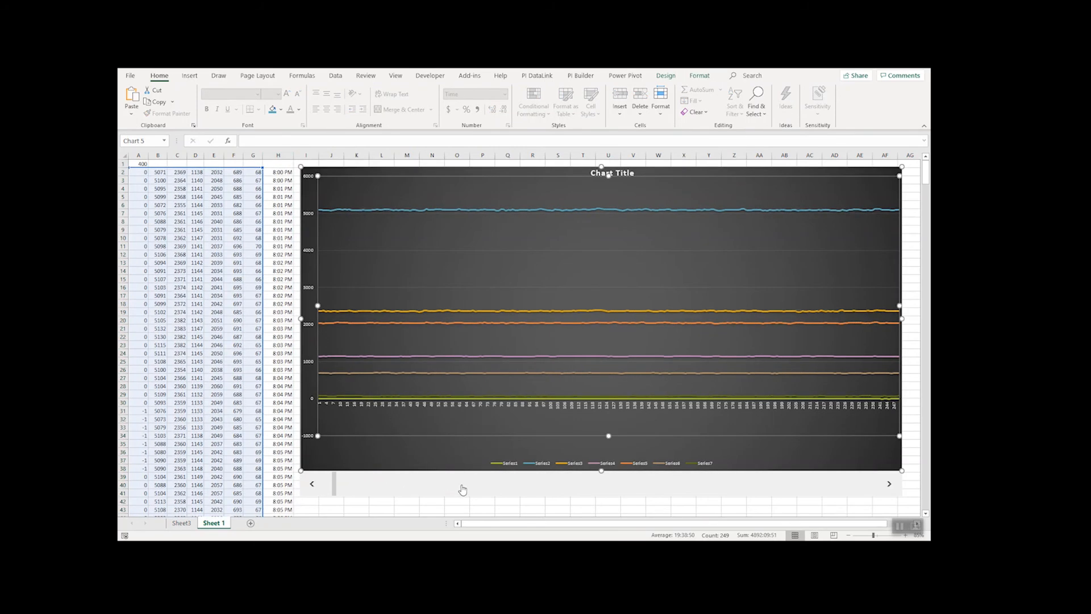
# - Set the chart's horizontal axis label range to 'Sheet 1'!$H$2:$H$250
pyautogui.rightClick(469, 407)
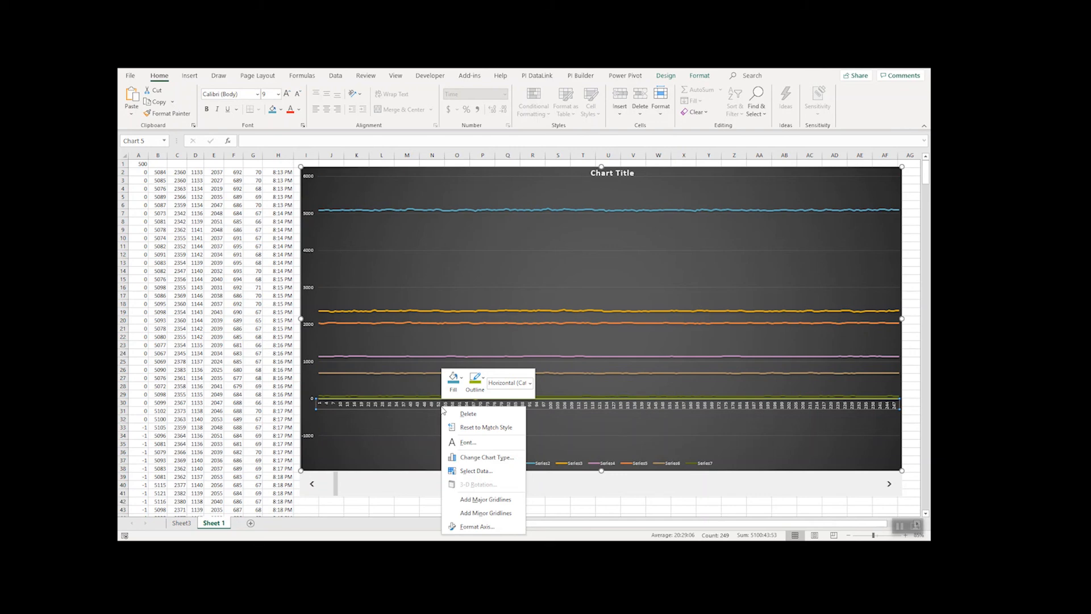
pyautogui.click(472, 471)
pyautogui.click(468, 358)
pyautogui.scroll(1, 313, 233)
pyautogui.click(280, 173)
pyautogui.moveTo(280, 173); pyautogui.dragTo(278, 496)
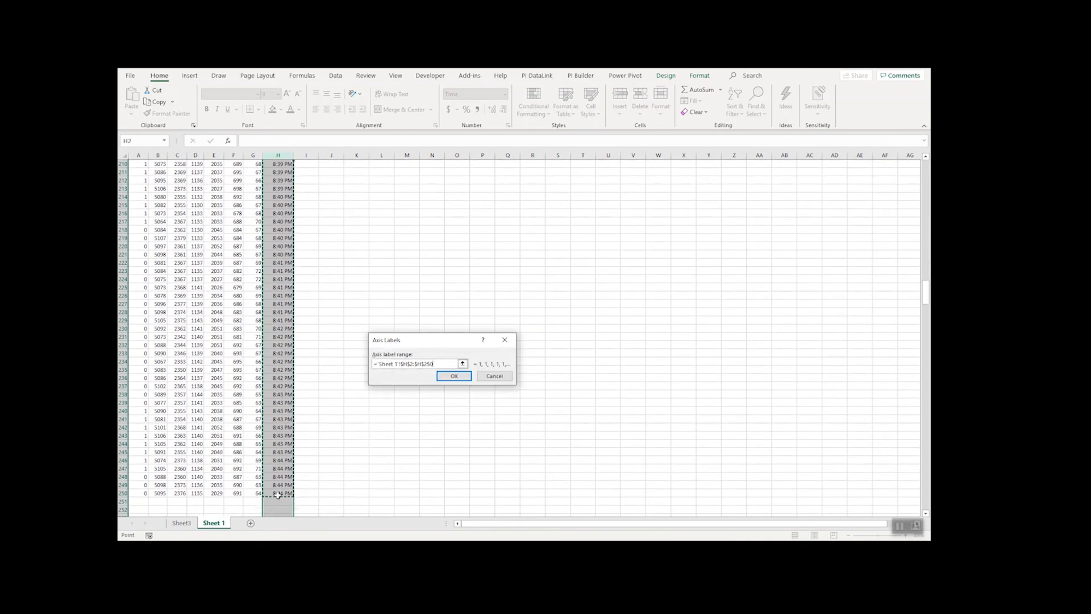
pyautogui.press('Return')
pyautogui.click(521, 427)
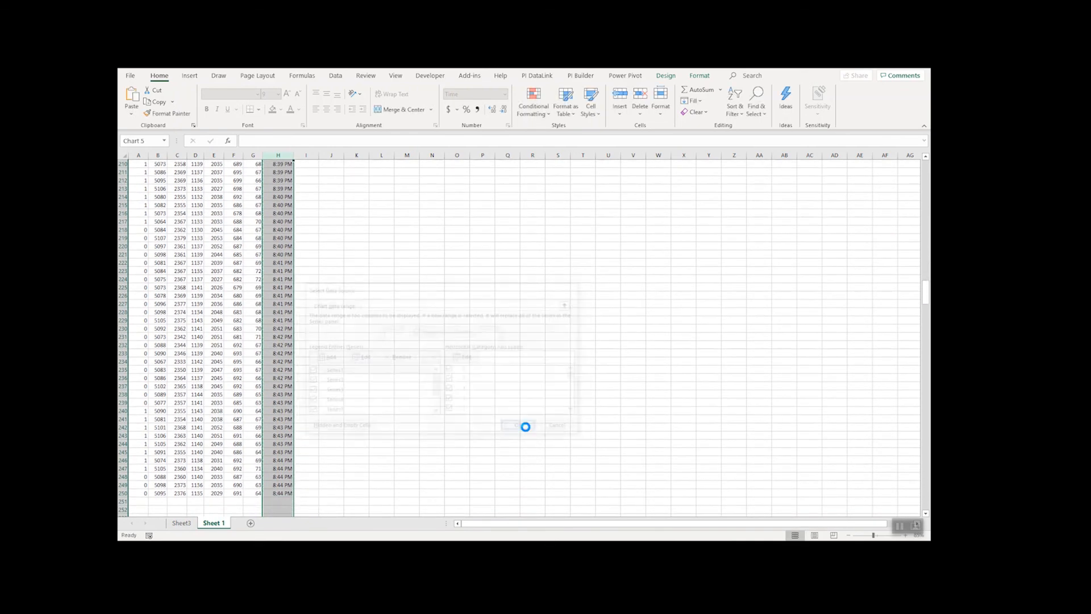
pyautogui.moveTo(925, 297); pyautogui.dragTo(924, 175)
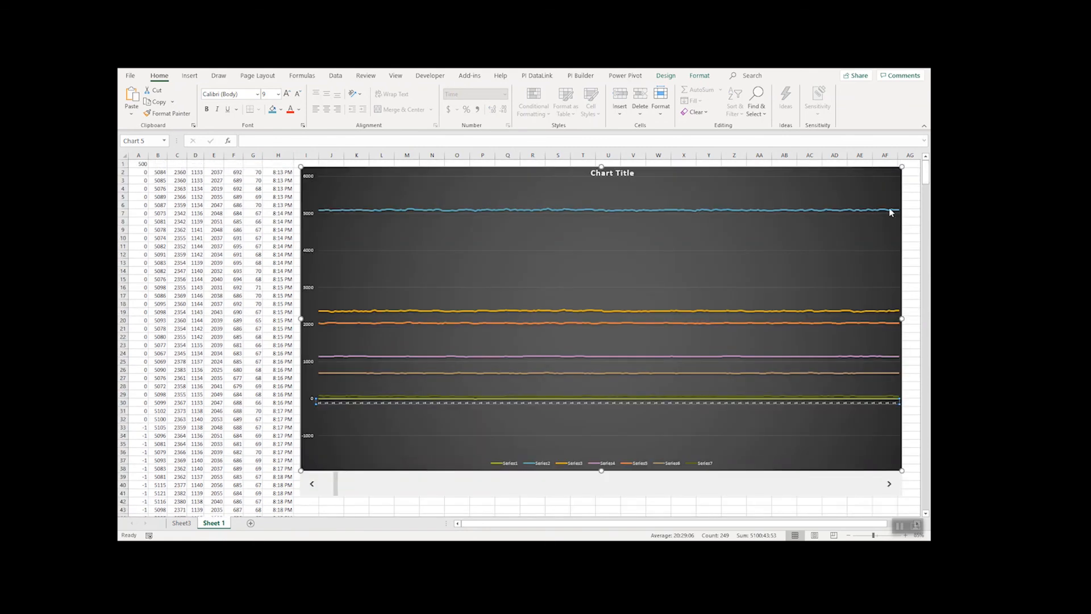
# - Format the horizontal axis numbers as Time with the 1:30 PM type
pyautogui.rightClick(419, 403)
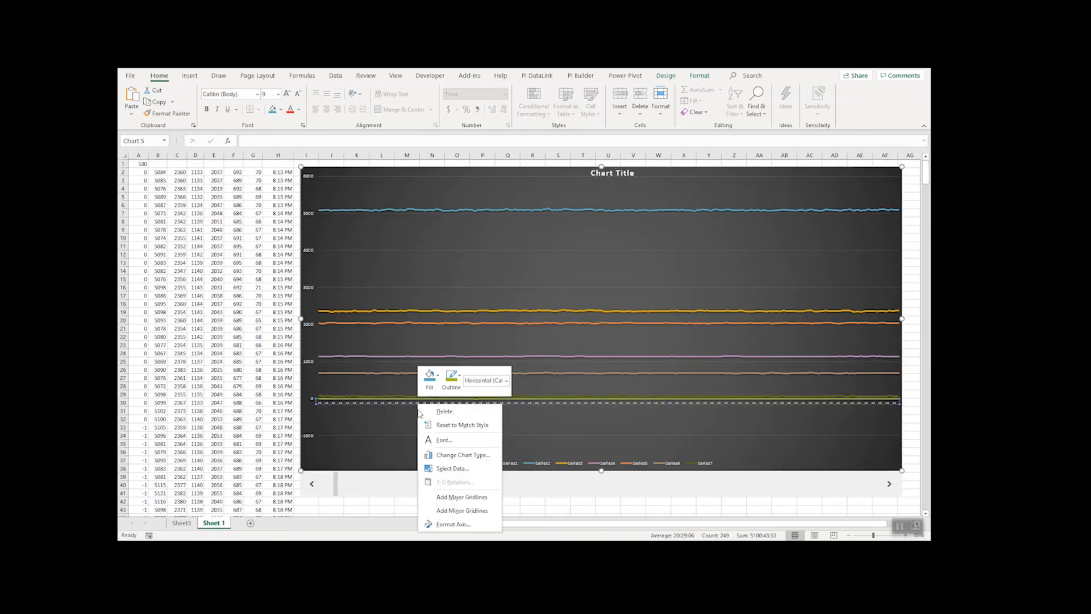
pyautogui.click(452, 524)
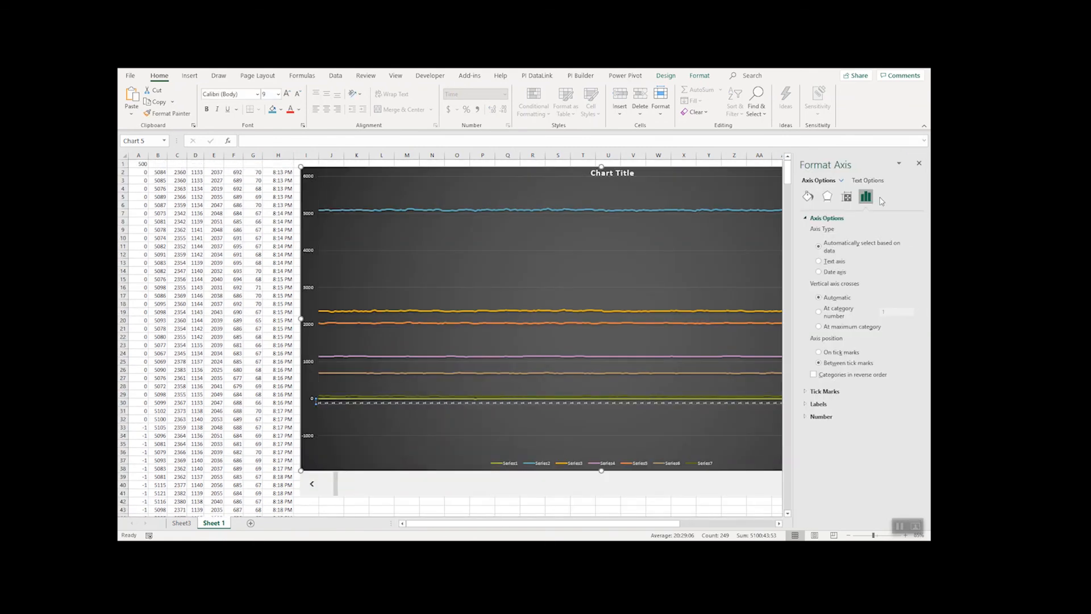
pyautogui.click(810, 419)
pyautogui.click(902, 439)
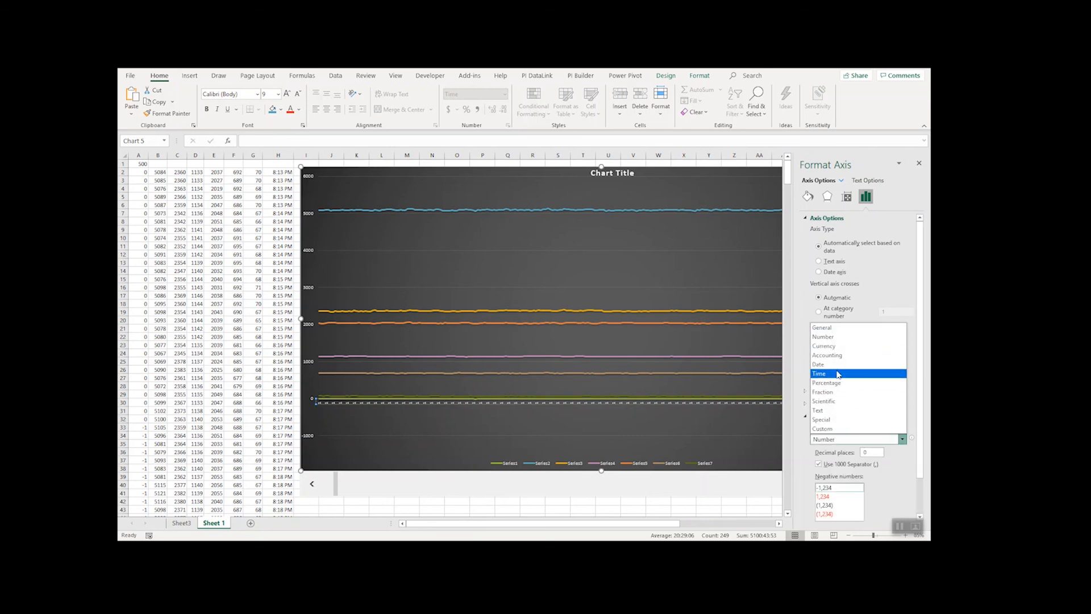
pyautogui.click(858, 374)
pyautogui.click(901, 463)
pyautogui.click(858, 434)
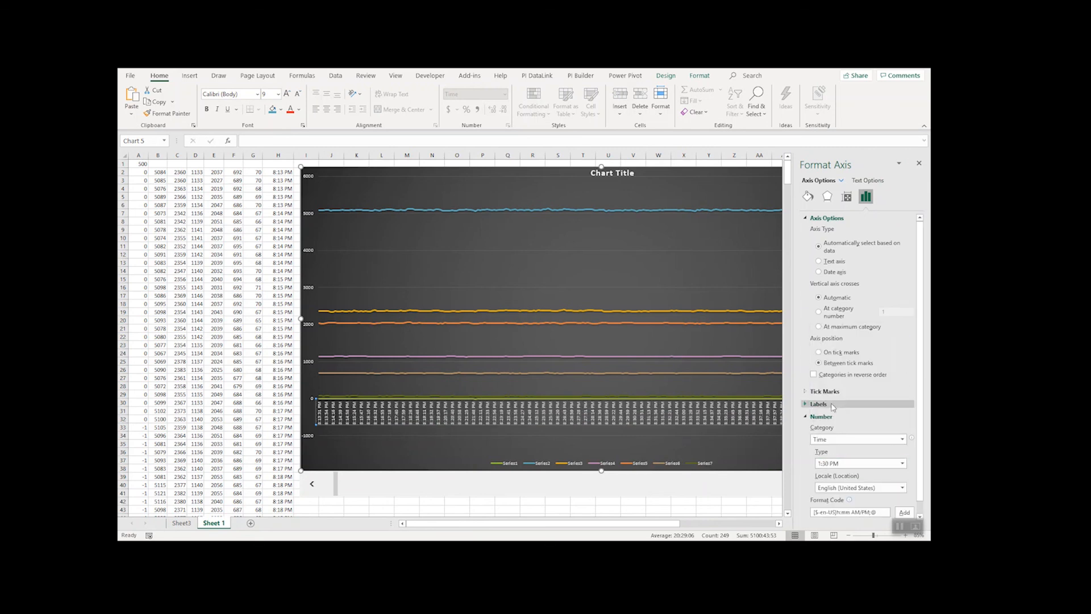
pyautogui.click(527, 438)
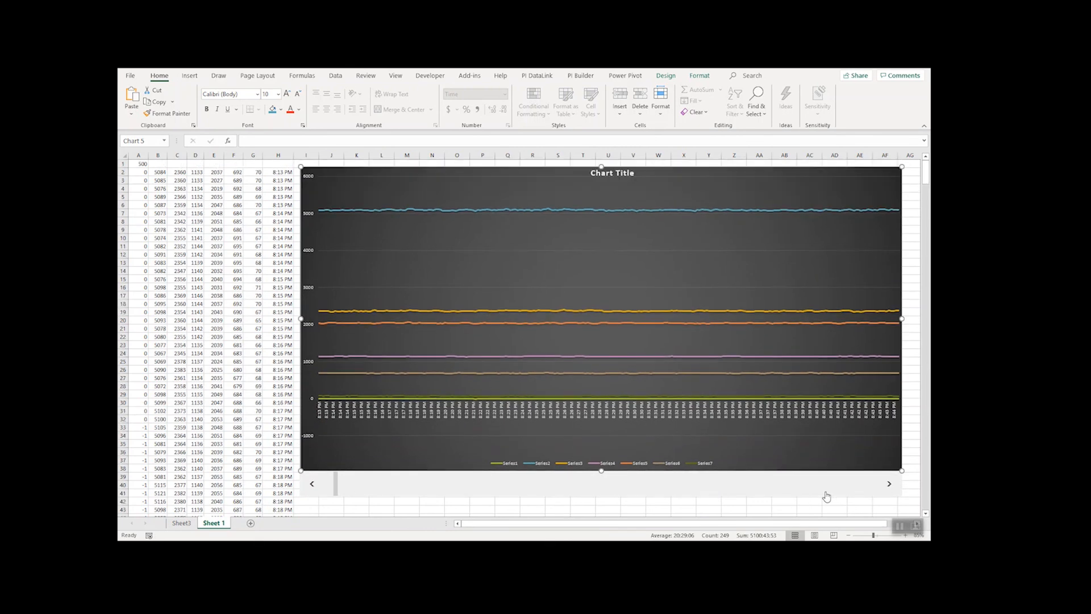
# - Hide the data in columns A through H with a white font, but restore the automatic font colour in A1
pyautogui.moveTo(278, 155); pyautogui.dragTo(138, 155)
pyautogui.click(298, 109)
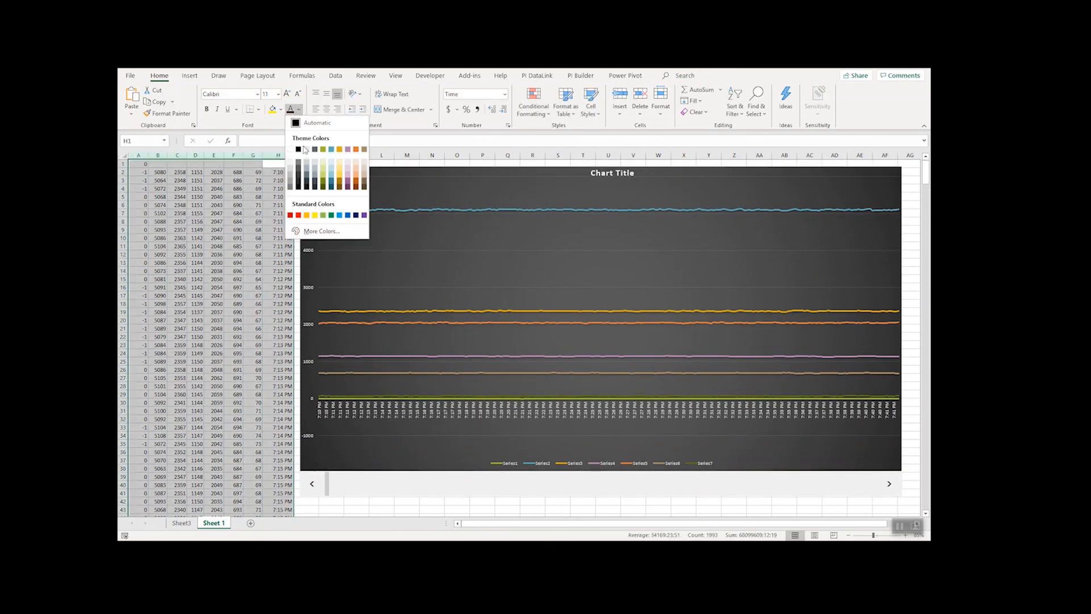
pyautogui.click(289, 150)
pyautogui.click(135, 165)
pyautogui.click(299, 109)
pyautogui.click(306, 123)
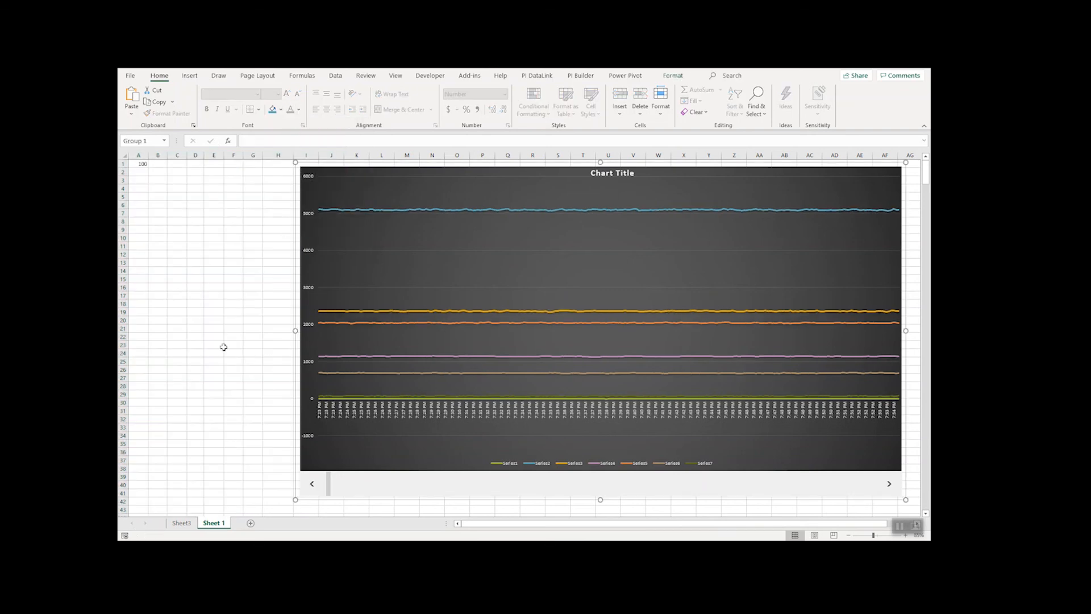
# - Place the grouped chart over the hidden data columns, widened to column AF, and scroll its data ahead to 18565
pyautogui.moveTo(351, 267); pyautogui.dragTo(179, 269)
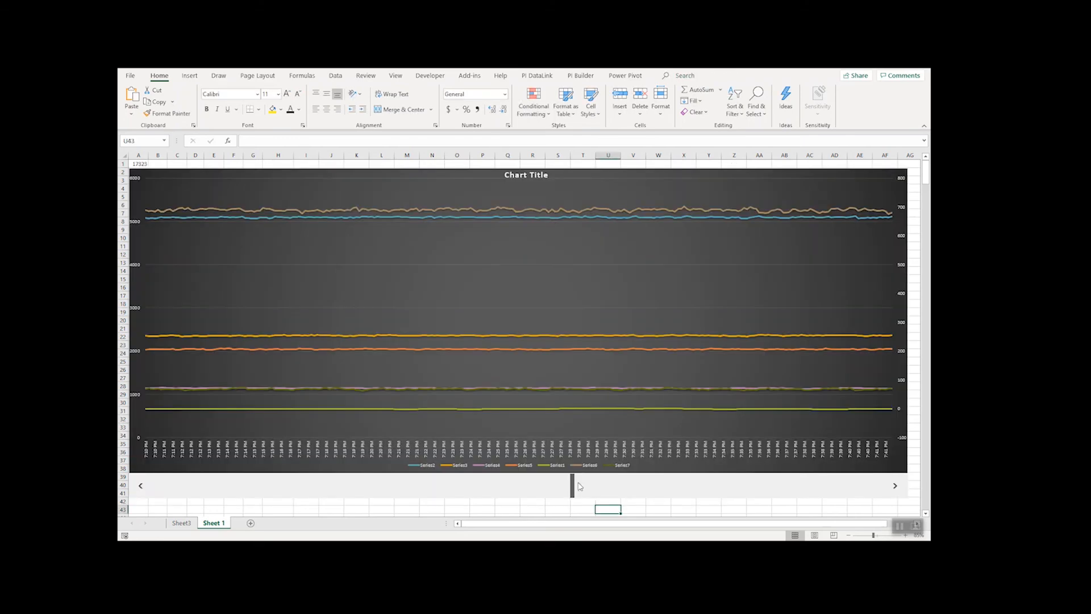
pyautogui.moveTo(575, 486); pyautogui.dragTo(609, 489)
pyautogui.click(554, 491)
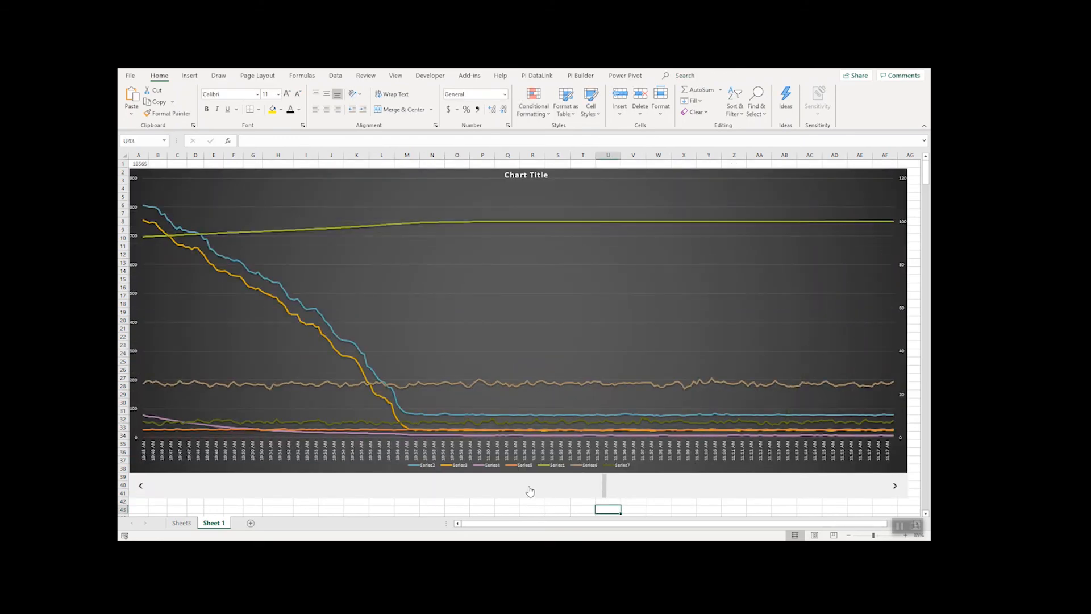
# - Step the scroll bar forward by pages and single increments to 19065 to examine how the level trends develop
pyautogui.click(526, 491)
pyautogui.click(590, 436)
pyautogui.click(651, 497)
pyautogui.click(654, 495)
pyautogui.click(656, 495)
pyautogui.click(657, 494)
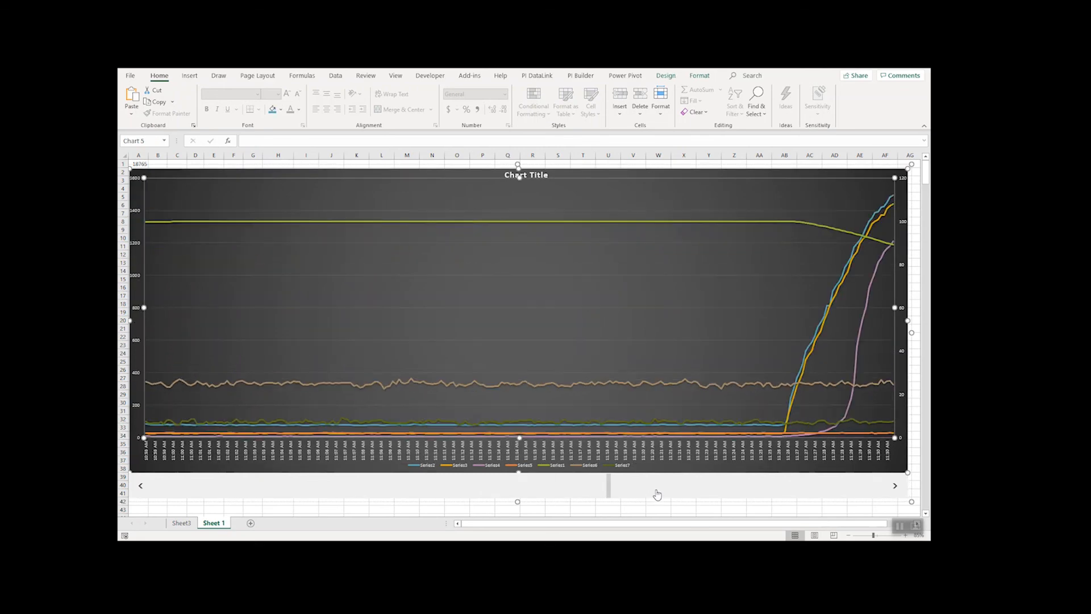
pyautogui.click(895, 486)
pyautogui.click(895, 486)
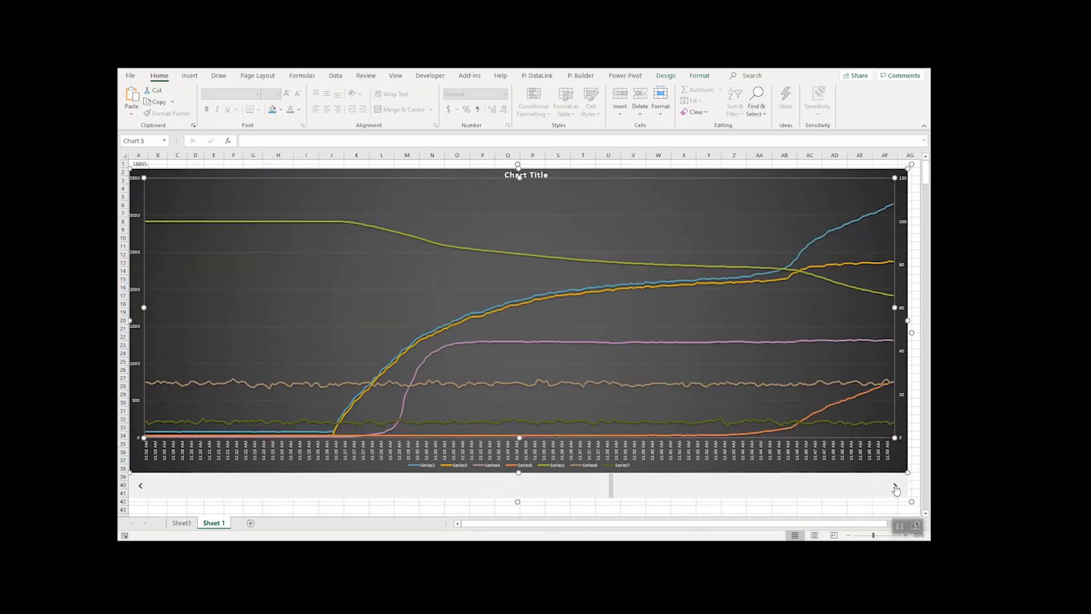
pyautogui.click(895, 486)
pyautogui.click(895, 486)
pyautogui.click(895, 486)
pyautogui.click(895, 486)
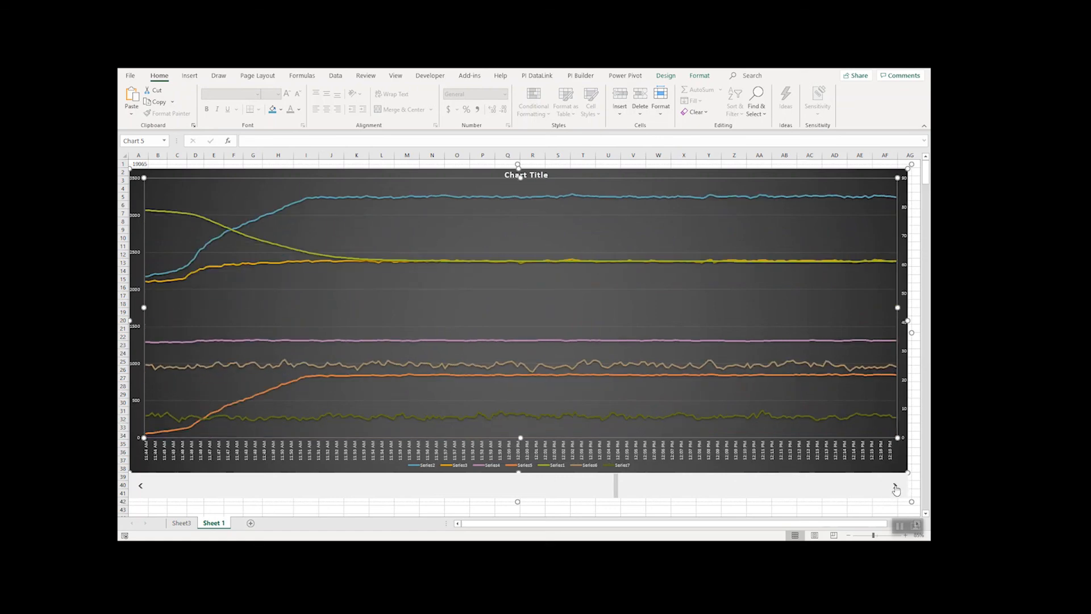